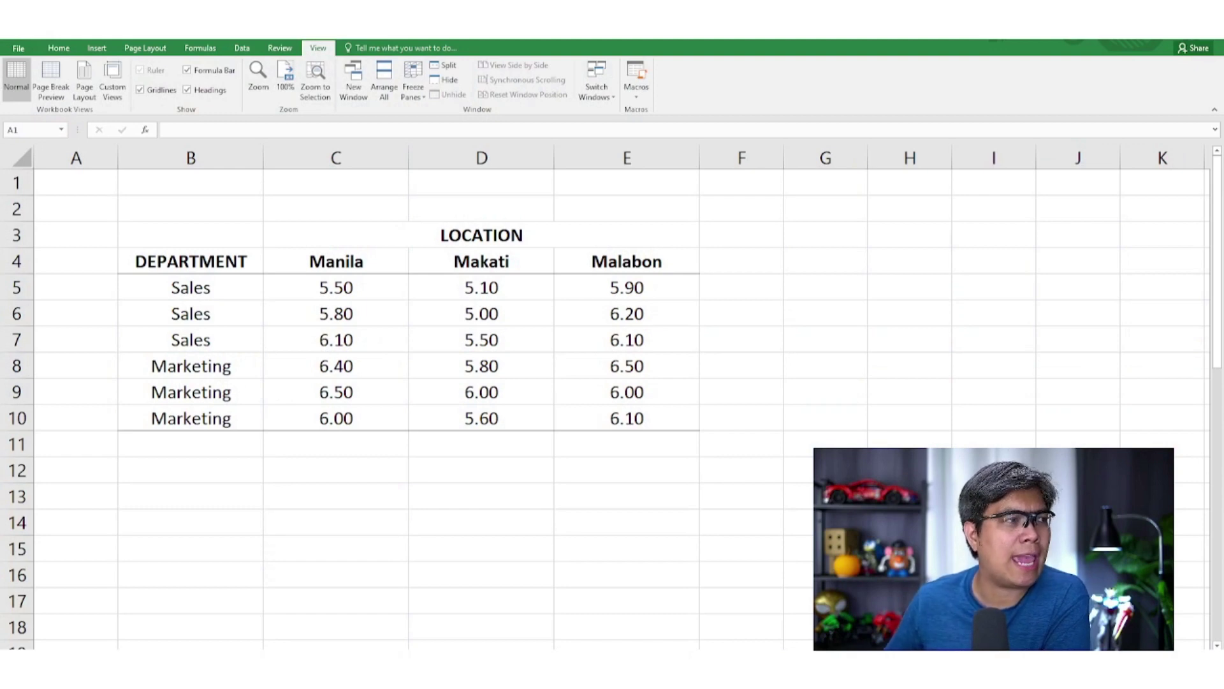
Review the productivity scores by highlighting the location and department areas of the table.
{"action": "key", "text": "ctrl+a"}
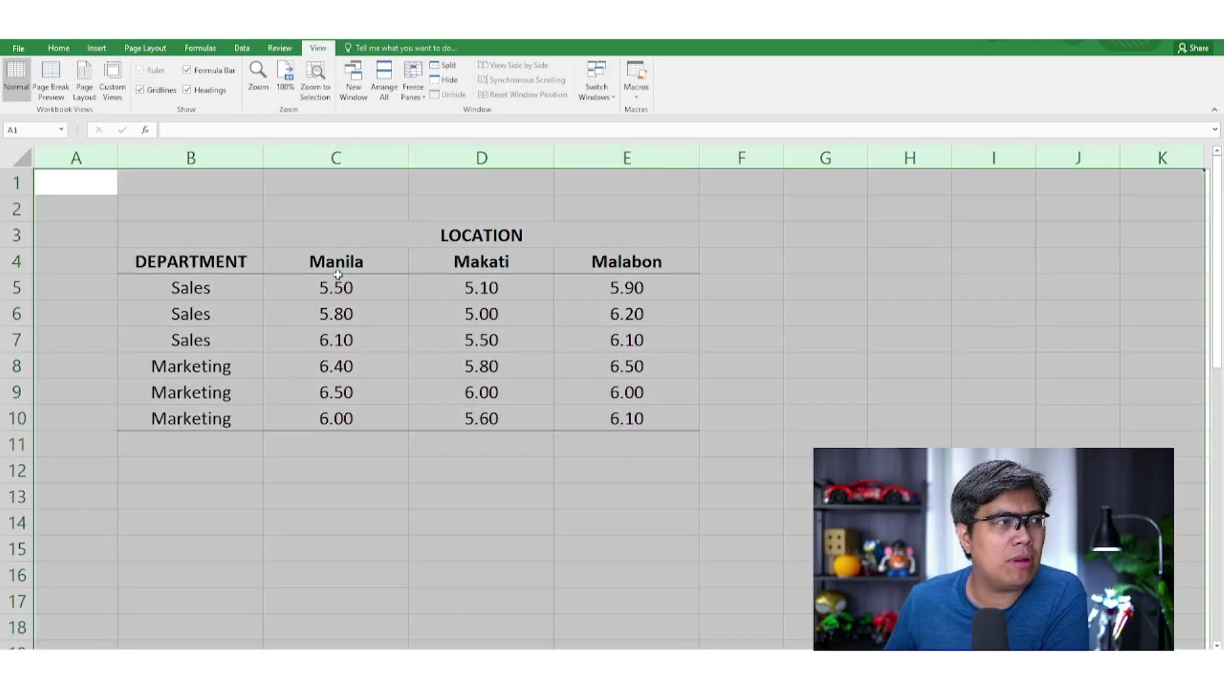
{"action": "left_click_drag", "start_coordinate": [332, 282], "coordinate": [613, 422]}
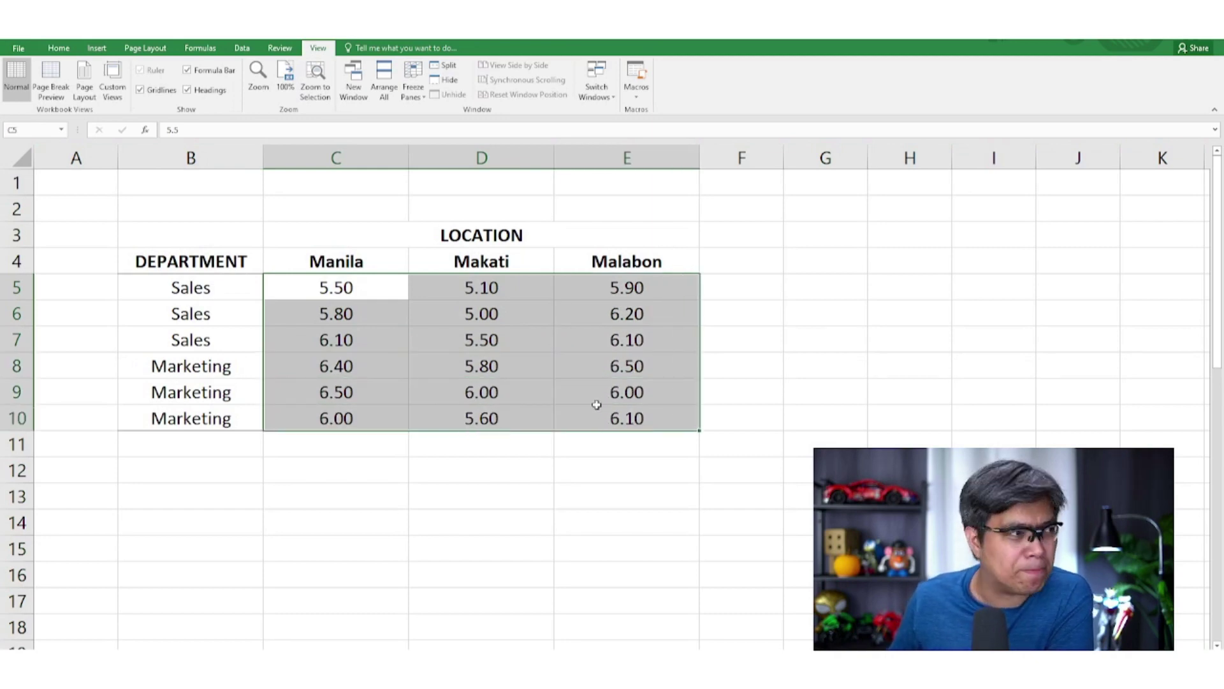
{"action": "left_click", "coordinate": [466, 290]}
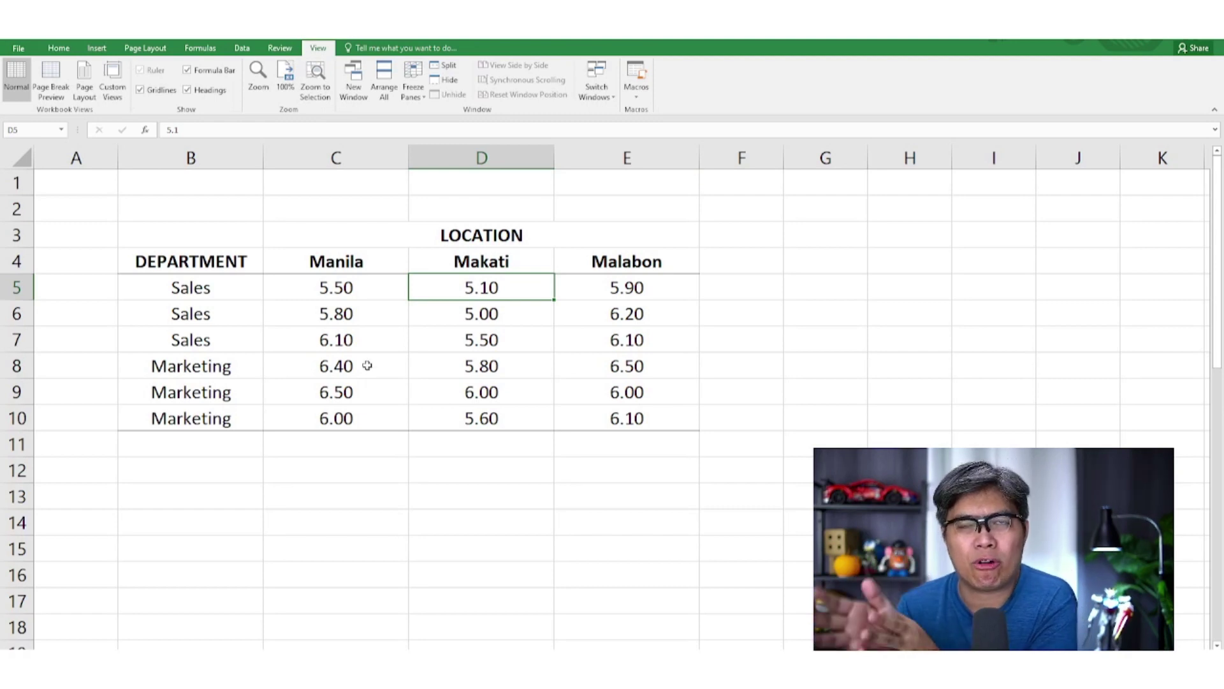
{"action": "left_click_drag", "start_coordinate": [350, 258], "coordinate": [591, 412]}
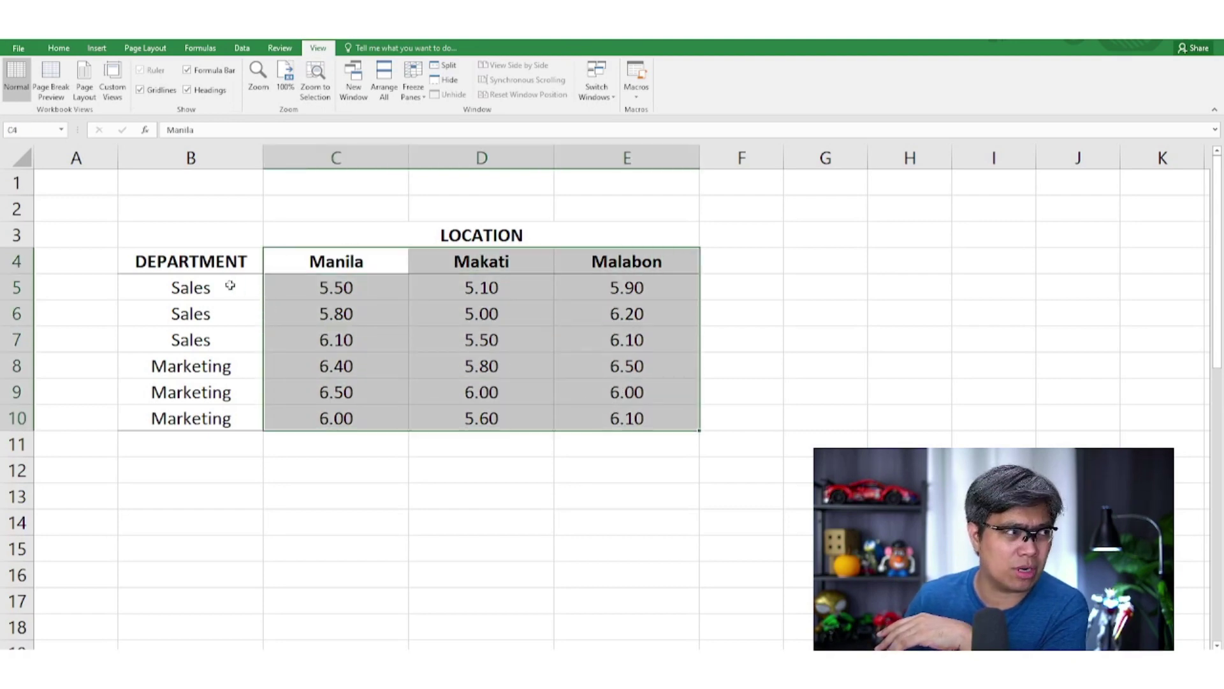
{"action": "left_click_drag", "start_coordinate": [201, 290], "coordinate": [608, 427]}
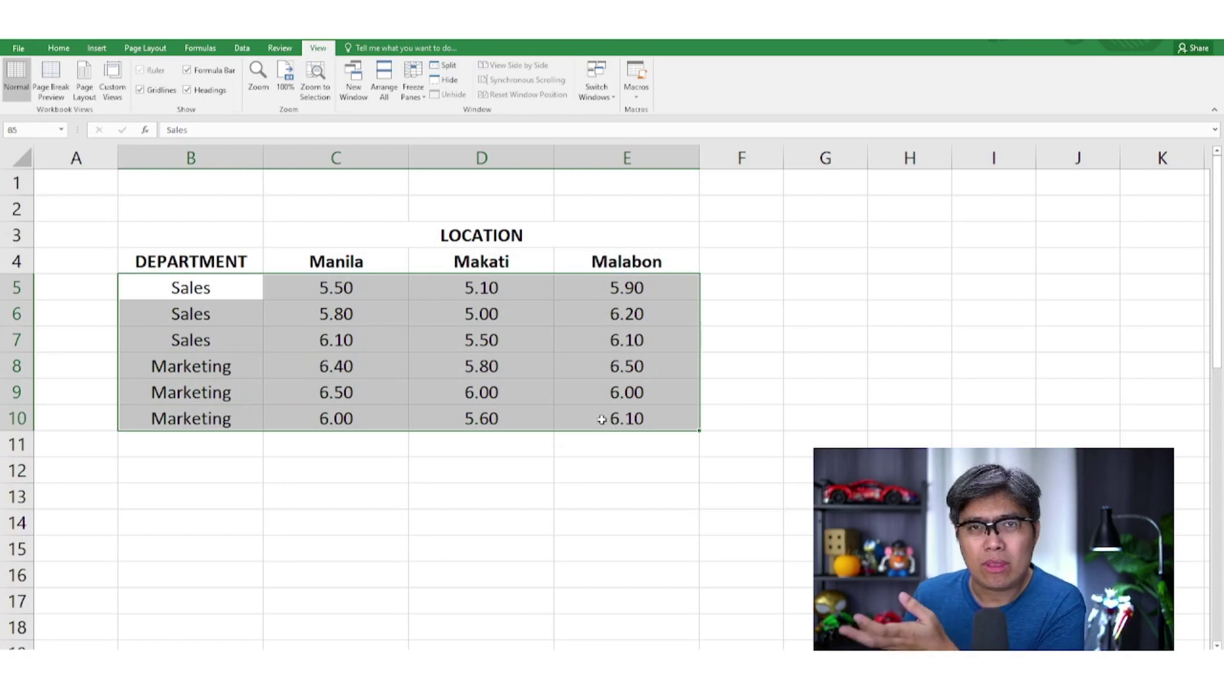
{"action": "left_click", "coordinate": [516, 480]}
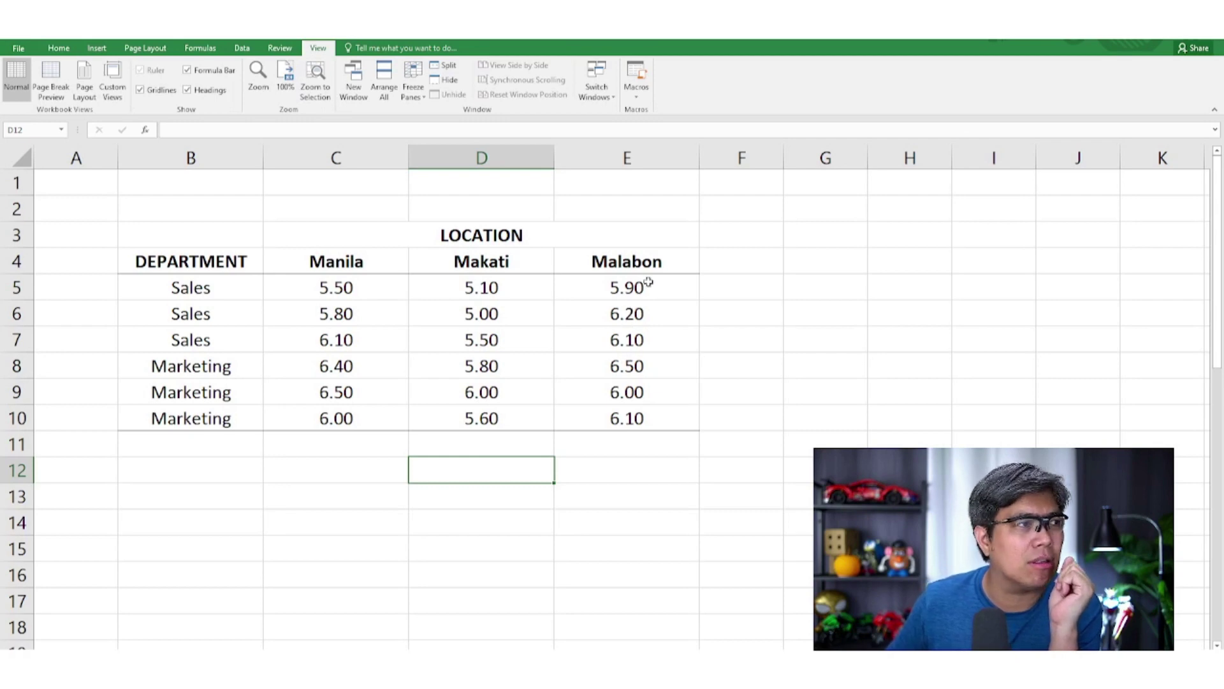
Enter =AVERAGE(C5:C10) in C11 to get Manila's average of 6.05.
{"action": "left_click", "coordinate": [340, 443]}
{"action": "type", "text": "="}
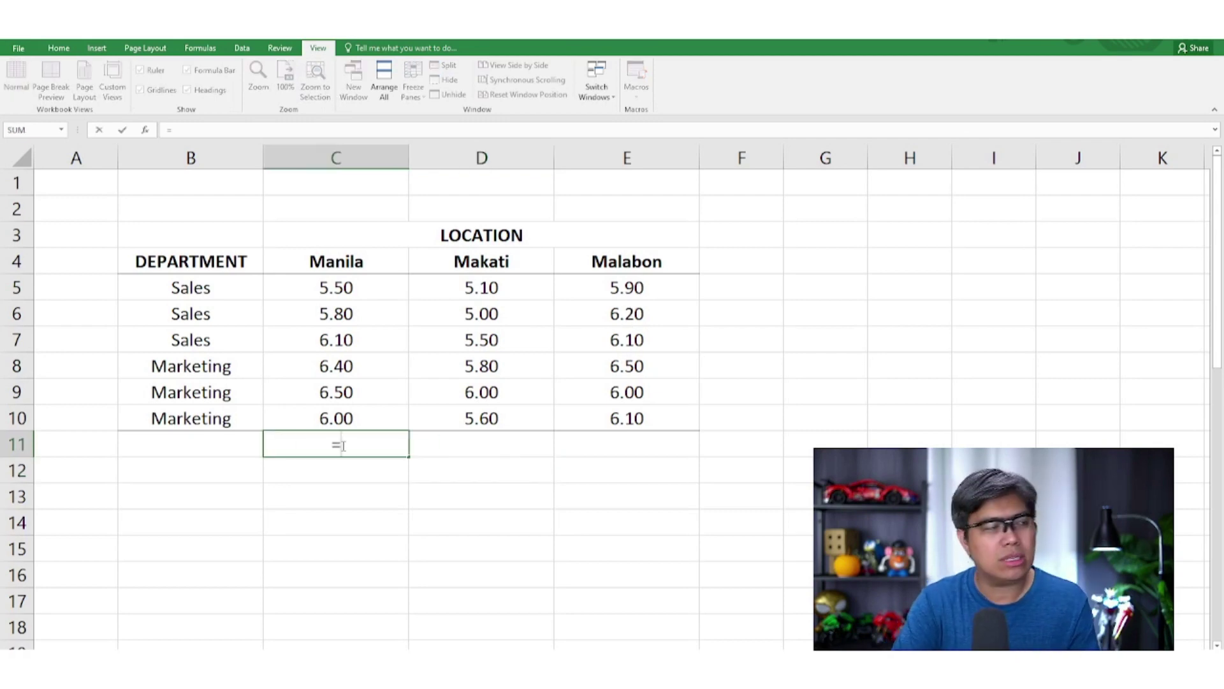
{"action": "type", "text": "average("}
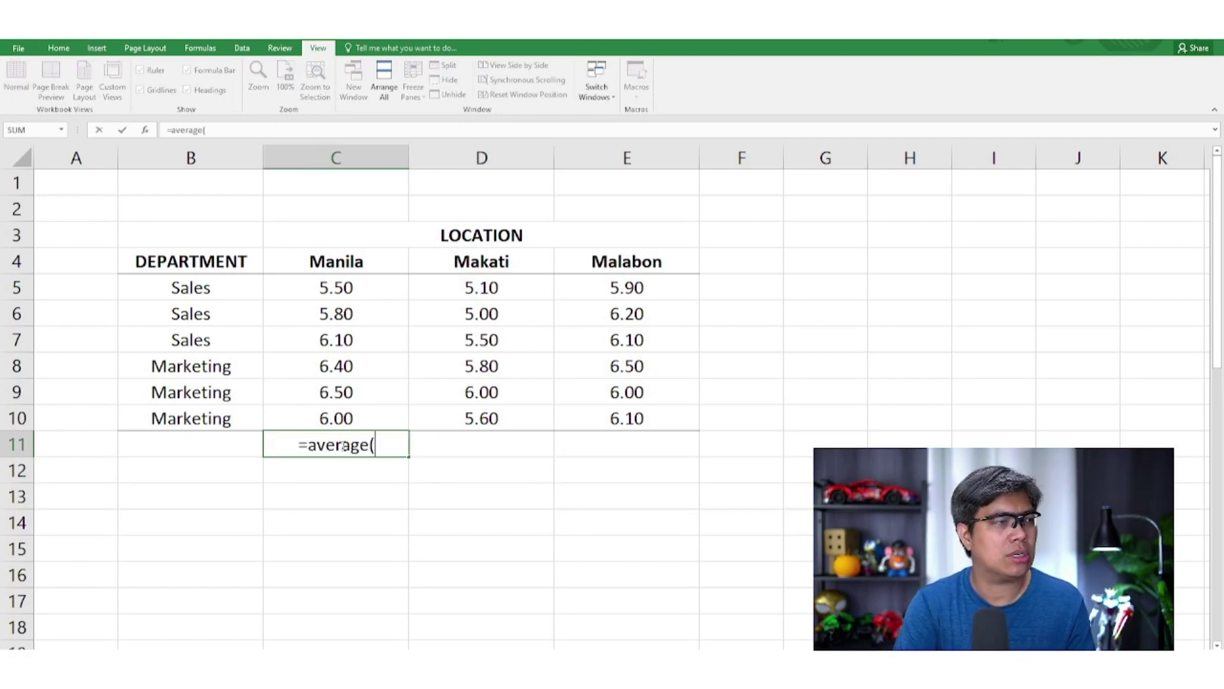
{"action": "left_click_drag", "start_coordinate": [336, 418], "coordinate": [336, 288]}
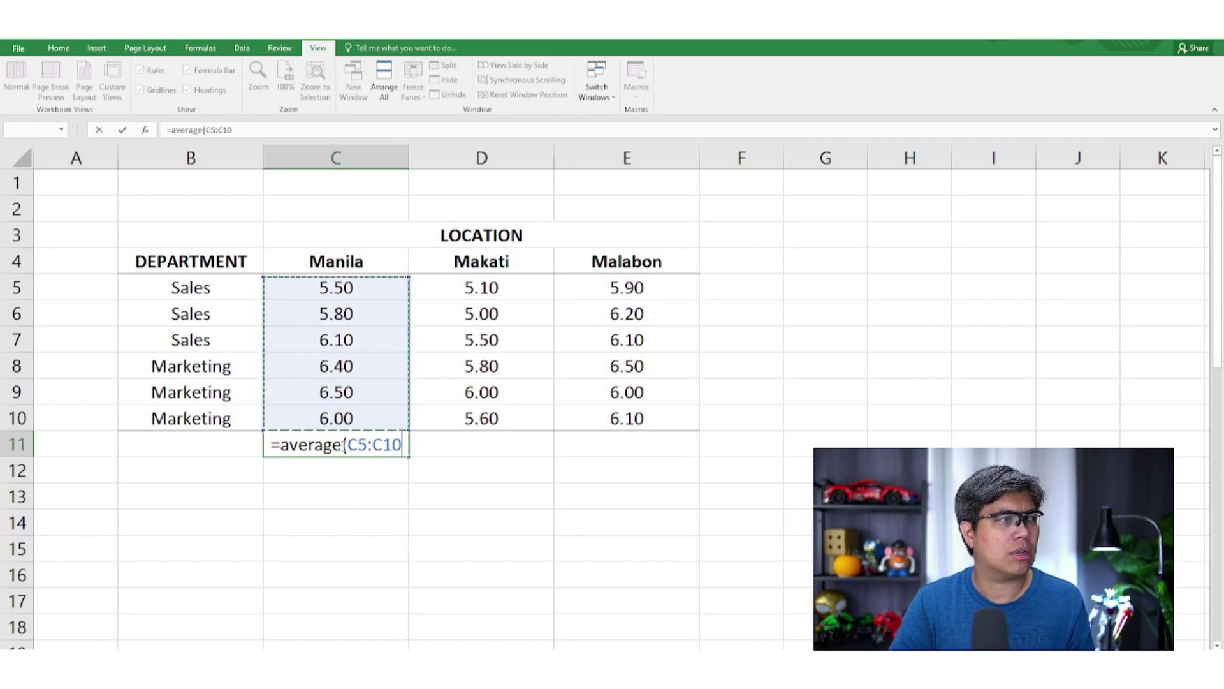
{"action": "key", "text": "Return"}
Copy the C11 average formula to D11:E11, giving Makati 5.50 and Malabon 6.13.
{"action": "left_click", "coordinate": [342, 444]}
{"action": "key", "text": "ctrl+c"}
{"action": "key", "text": "Right"}
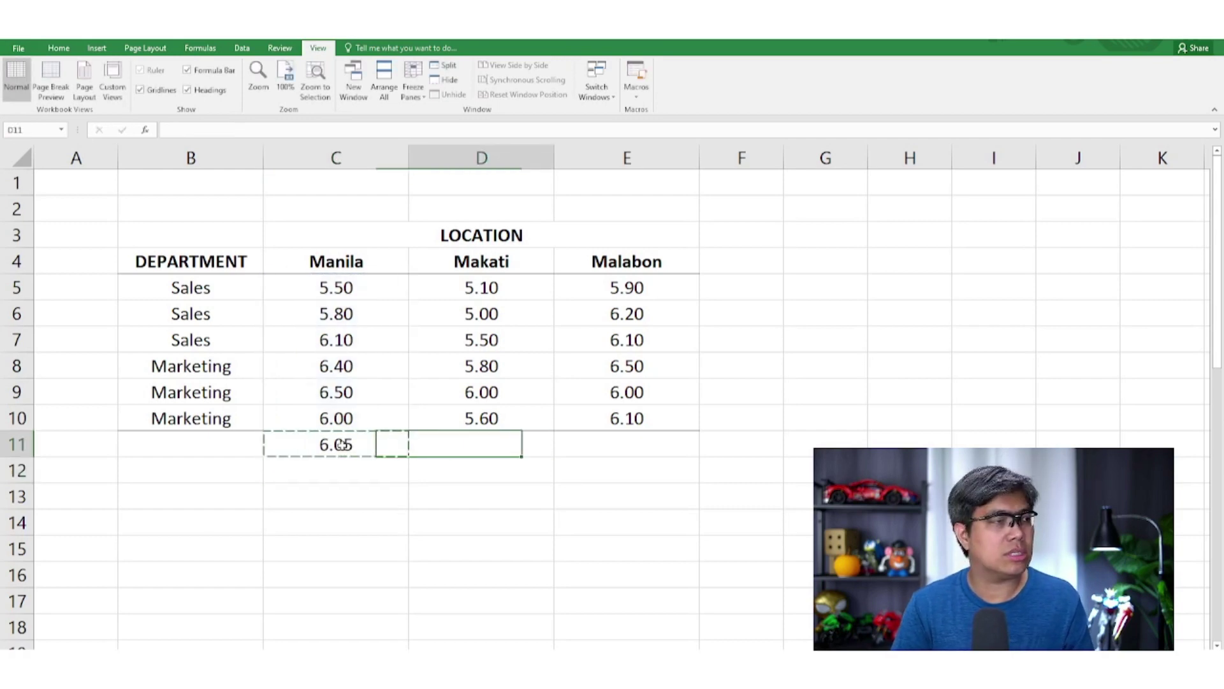
{"action": "key", "text": "shift+Right"}
{"action": "key", "text": "ctrl+v"}
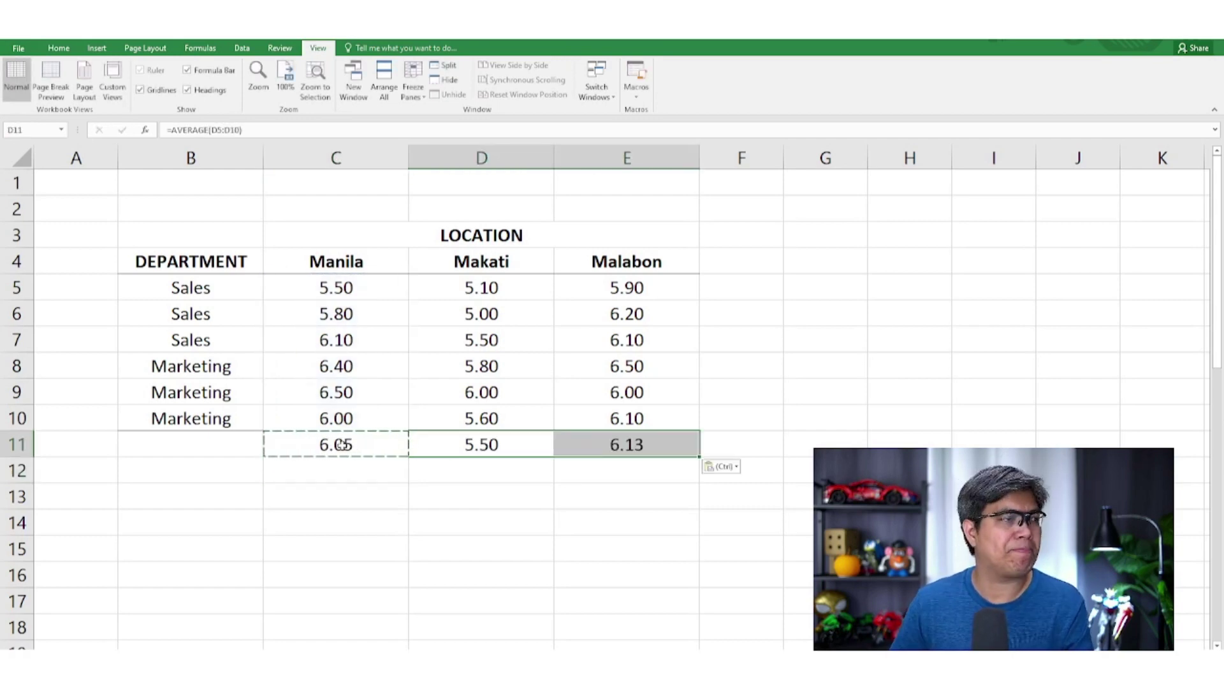
{"action": "key", "text": "Escape"}
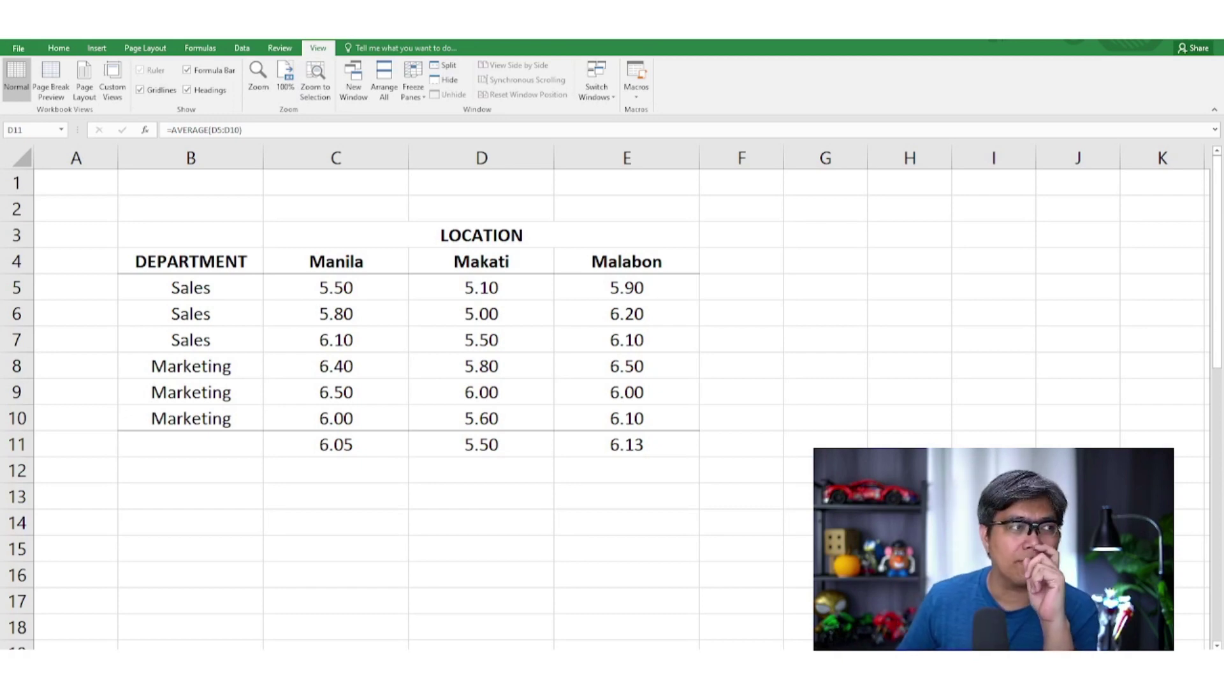
{"action": "key", "text": "shift+Right"}
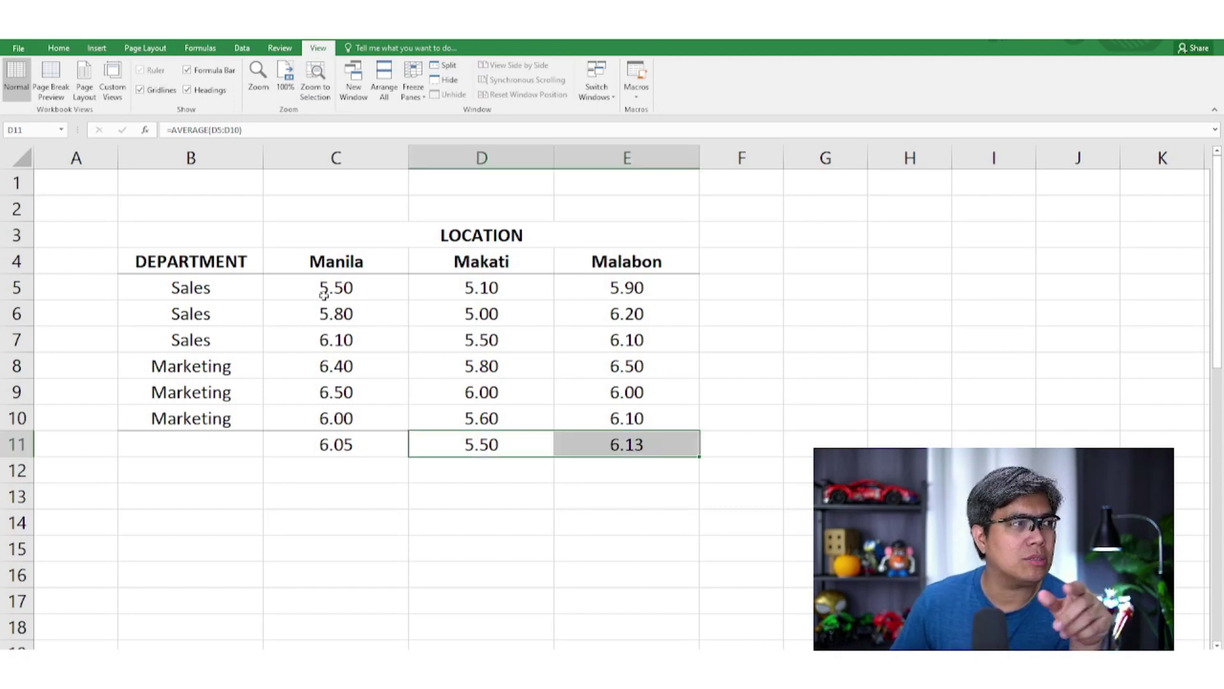
Enter =AVERAGE(C5:E5) in F5 for the first Sales row average of 5.50.
{"action": "left_click", "coordinate": [371, 288]}
{"action": "left_click_drag", "start_coordinate": [371, 289], "coordinate": [616, 292]}
{"action": "left_click", "coordinate": [734, 288]}
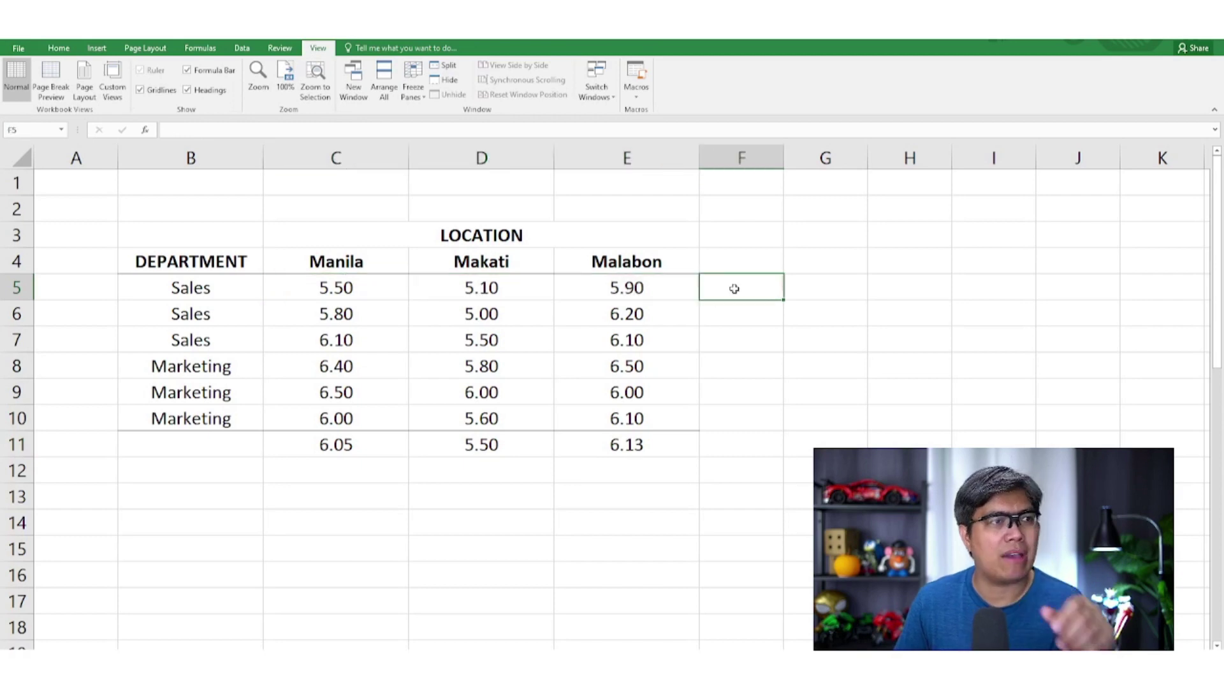
{"action": "type", "text": "=avrag"}
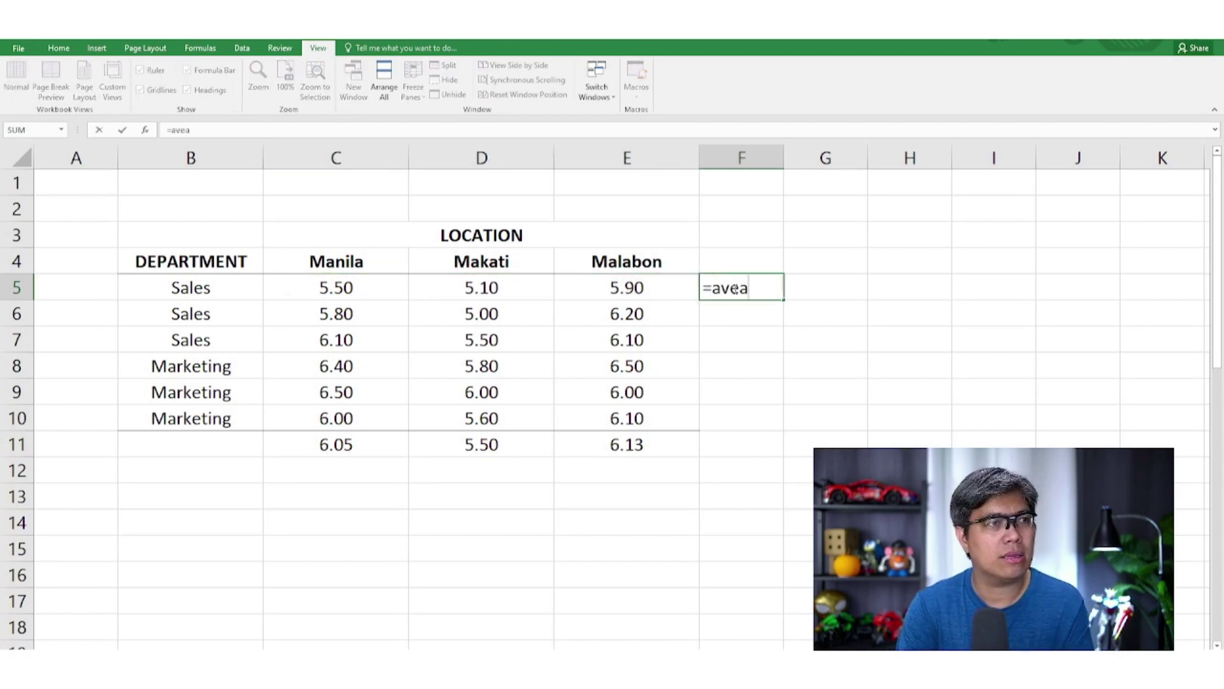
{"action": "key", "text": "BackSpace"}
{"action": "key", "text": "BackSpace"}
{"action": "key", "text": "BackSpace"}
{"action": "type", "text": "erage("}
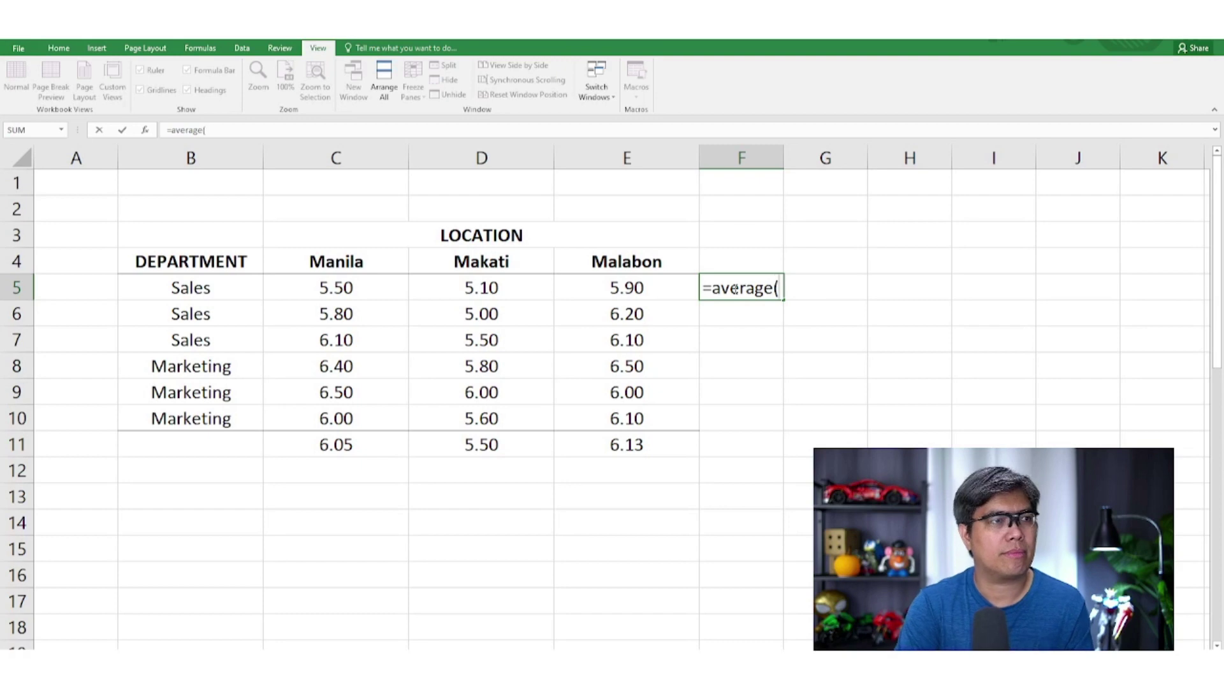
{"action": "left_click_drag", "start_coordinate": [621, 288], "coordinate": [338, 288]}
{"action": "key", "text": "Return"}
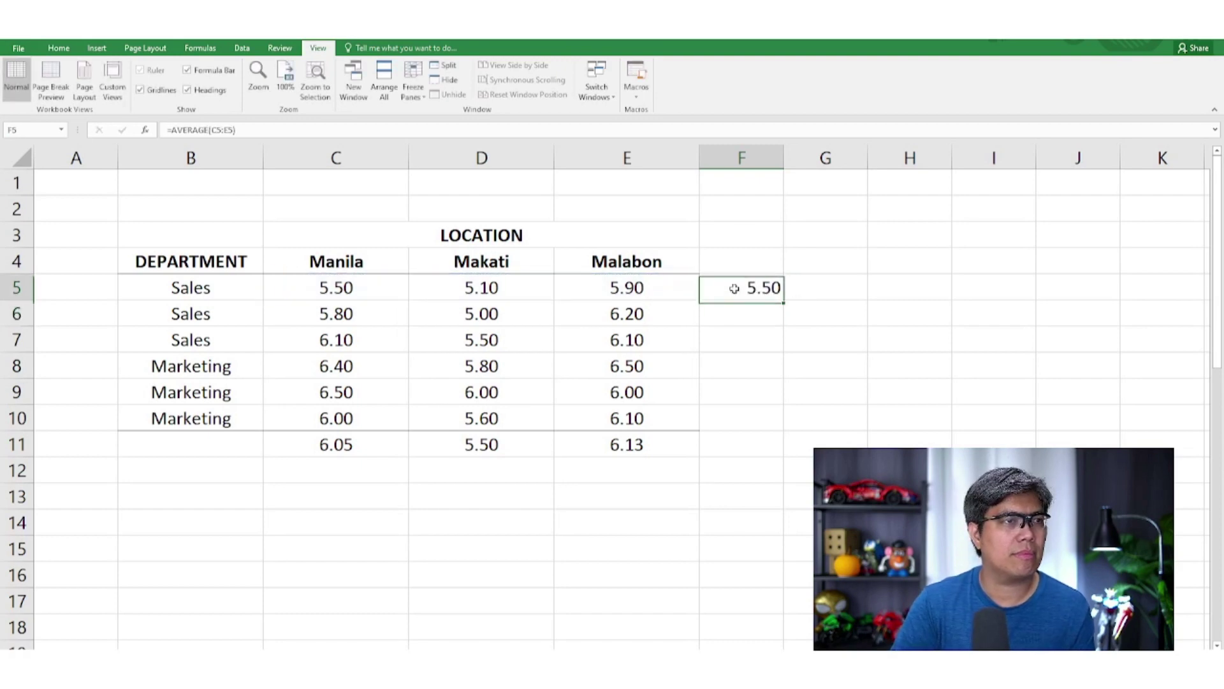
Copy the F5 average down to F6:F10 (5.67, 5.90, 6.23, 6.17, 5.90).
{"action": "key", "text": "ctrl+c"}
{"action": "key", "text": "Down"}
{"action": "key", "text": "shift+Down"}
{"action": "key", "text": "shift+Down"}
{"action": "key", "text": "shift+Down"}
{"action": "key", "text": "shift+Down"}
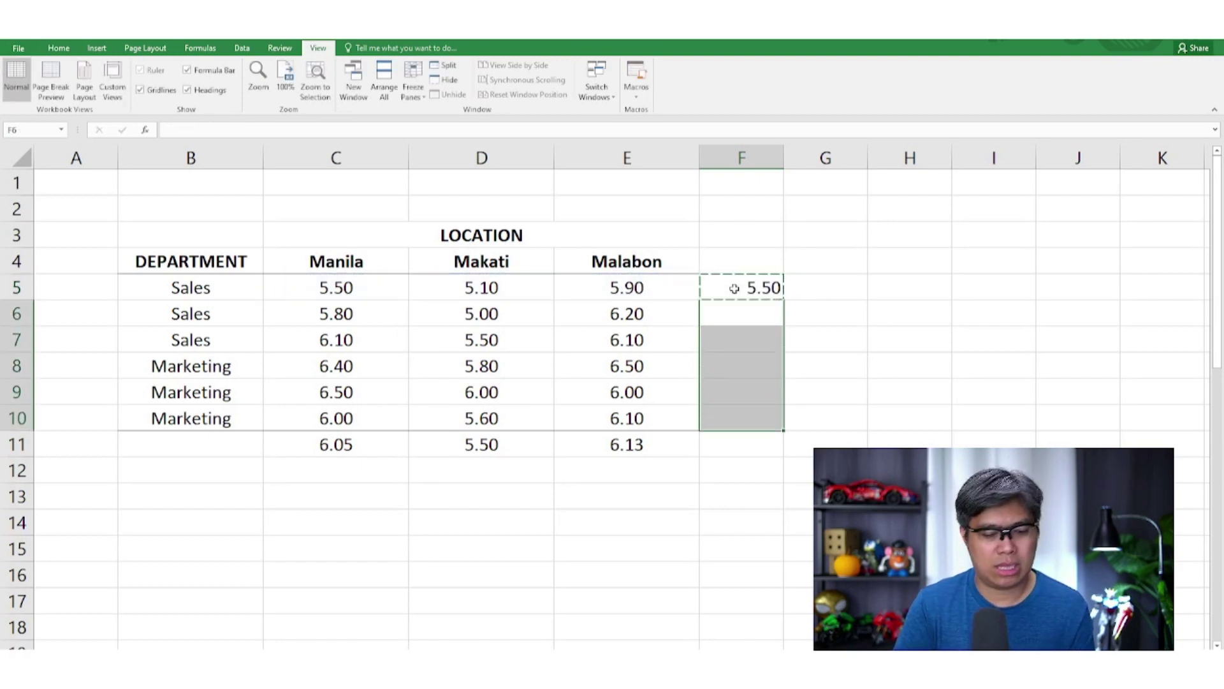
{"action": "key", "text": "ctrl+v"}
{"action": "key", "text": "Escape"}
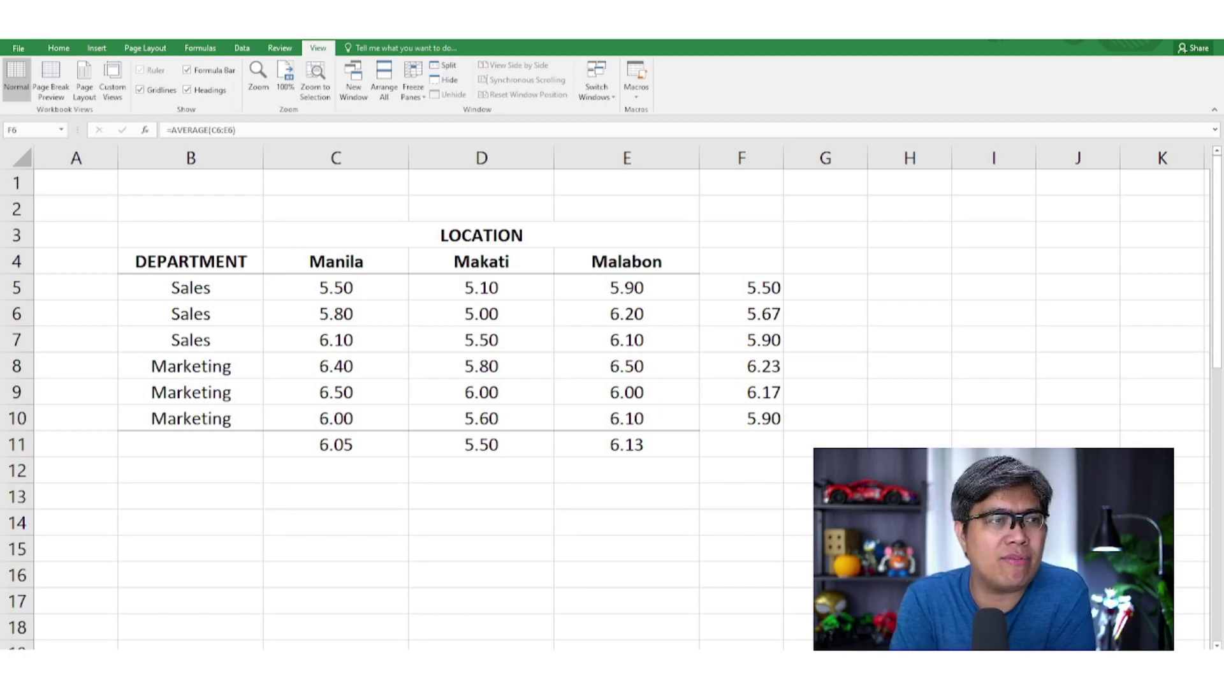
{"action": "key", "text": "ctrl+shift+Down"}
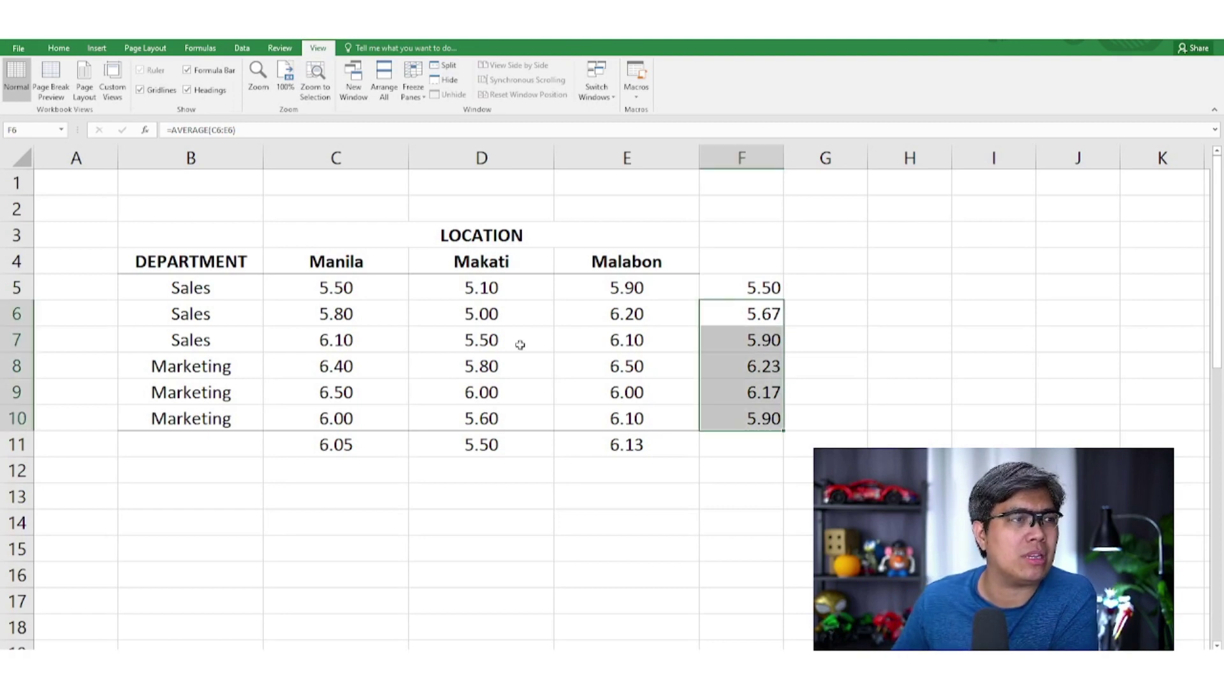
{"action": "left_click_drag", "start_coordinate": [749, 292], "coordinate": [751, 368]}
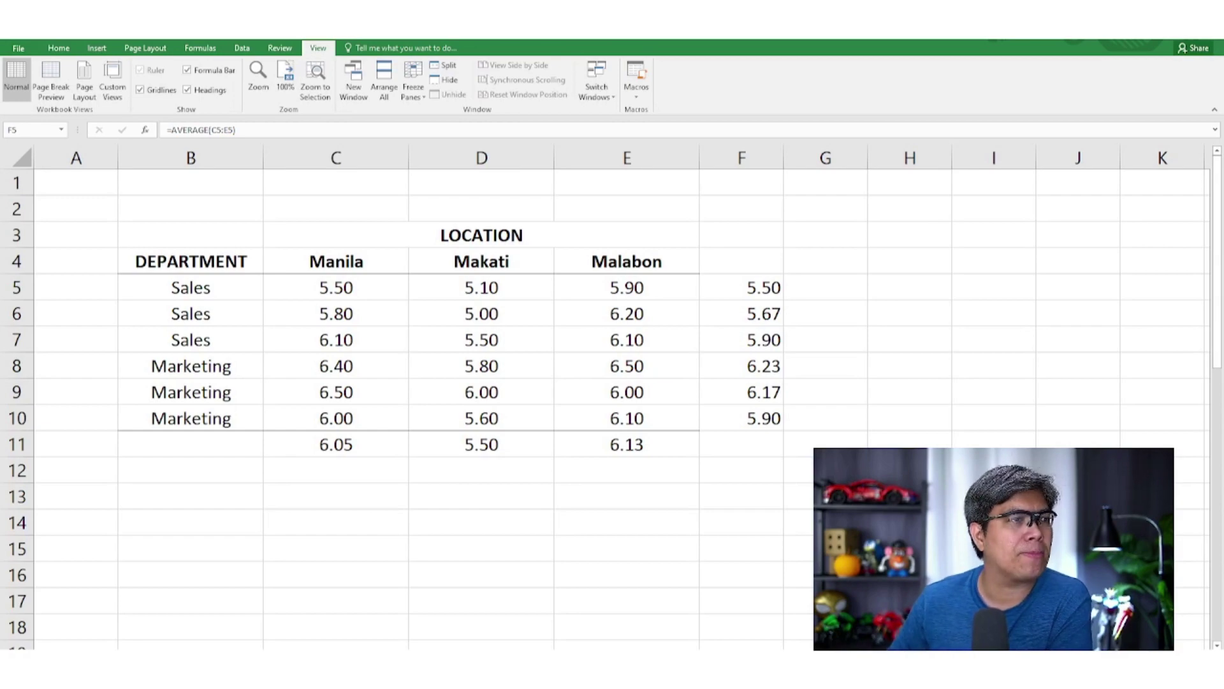
Open Data Analysis and pick Anova: Two-Factor With Replication after comparing the ANOVA options.
{"action": "key", "text": "shift+Down"}
{"action": "key", "text": "shift+Down"}
{"action": "key", "text": "shift+Down"}
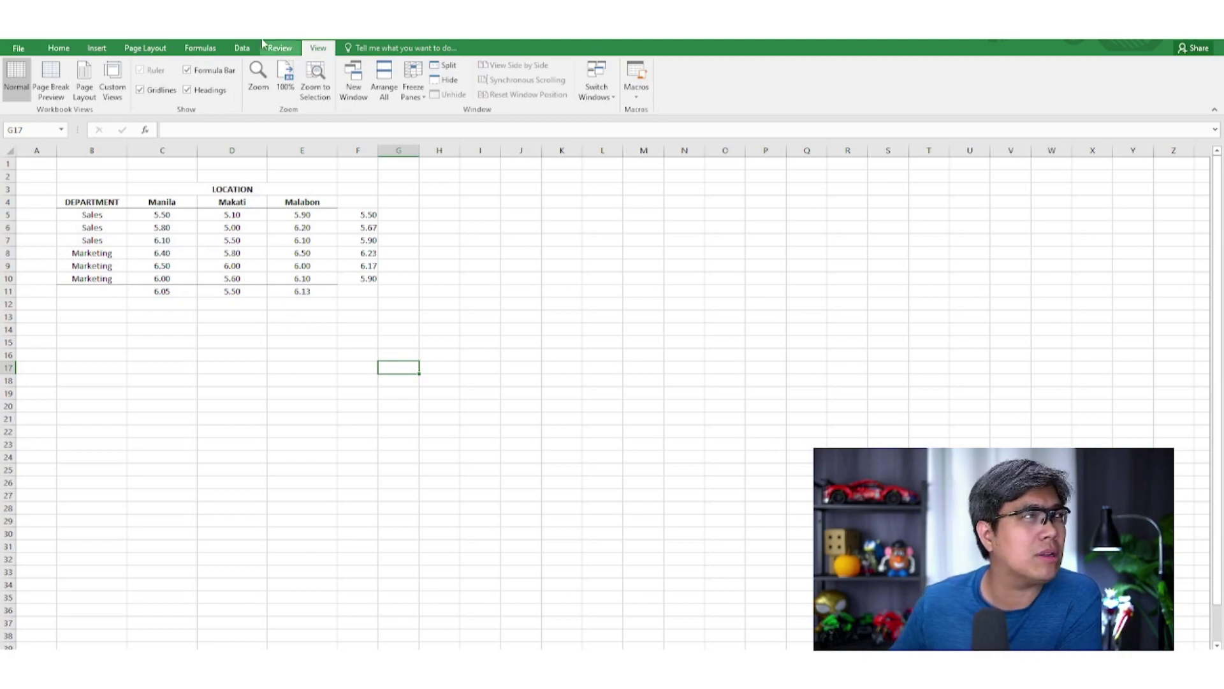
{"action": "left_click", "coordinate": [244, 49]}
{"action": "left_click", "coordinate": [1052, 67]}
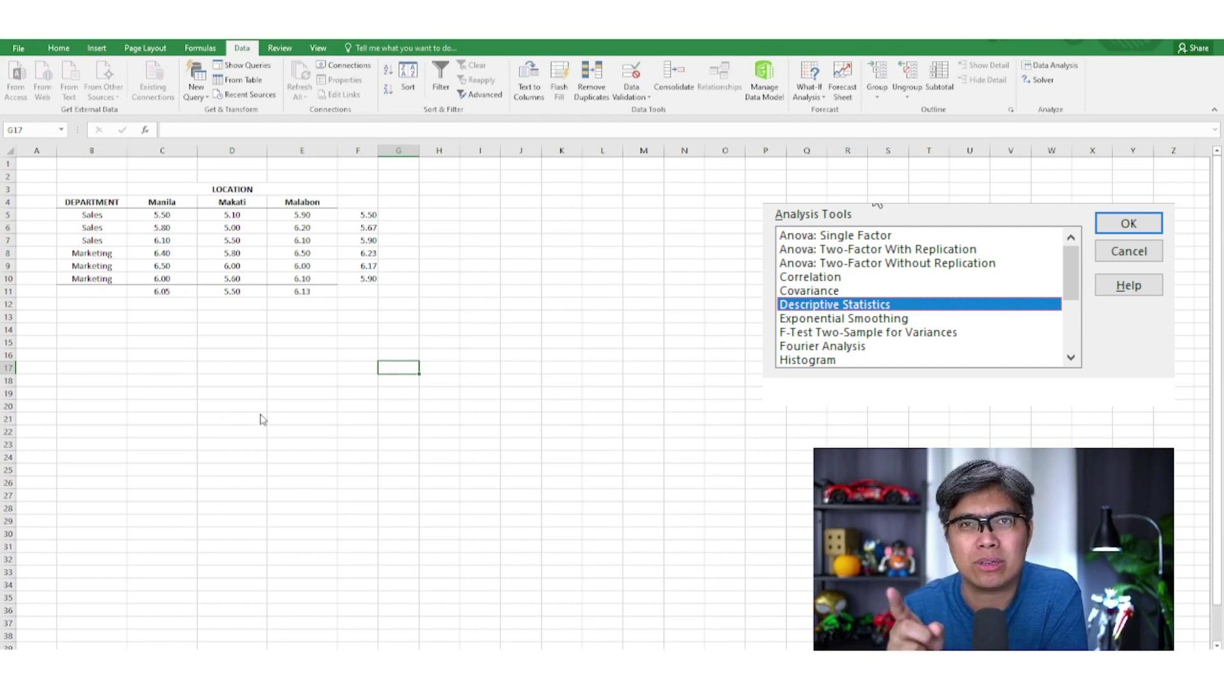
{"action": "left_click", "coordinate": [883, 250]}
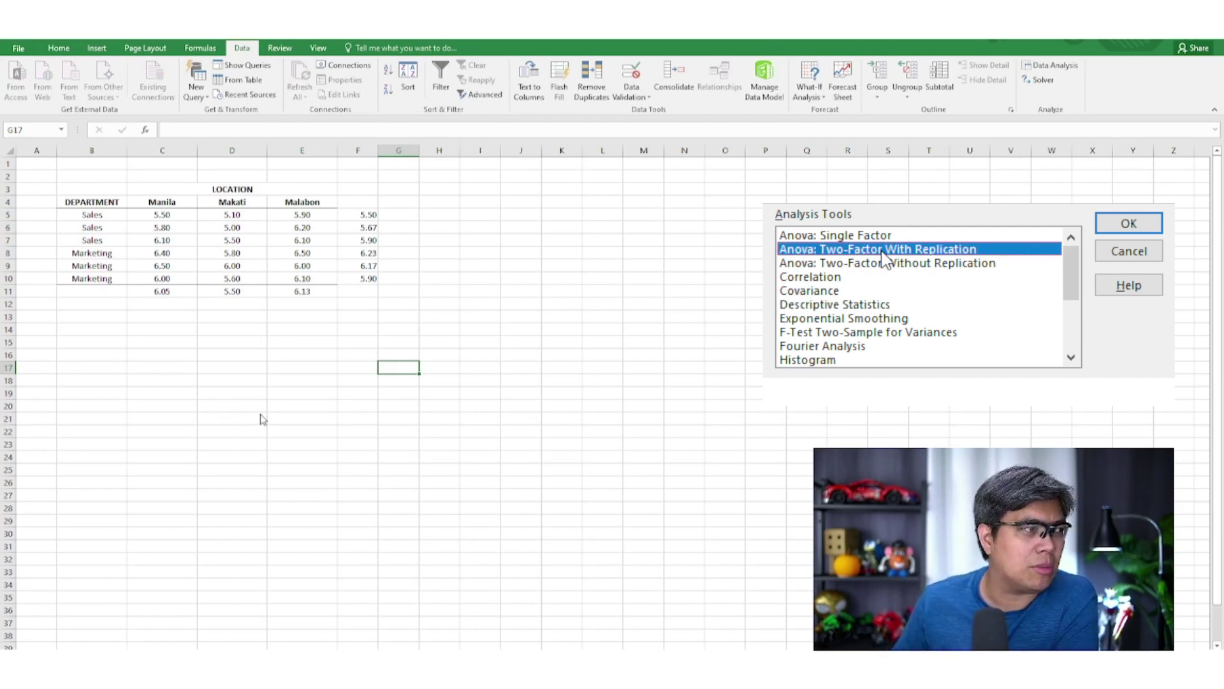
{"action": "left_click", "coordinate": [888, 236]}
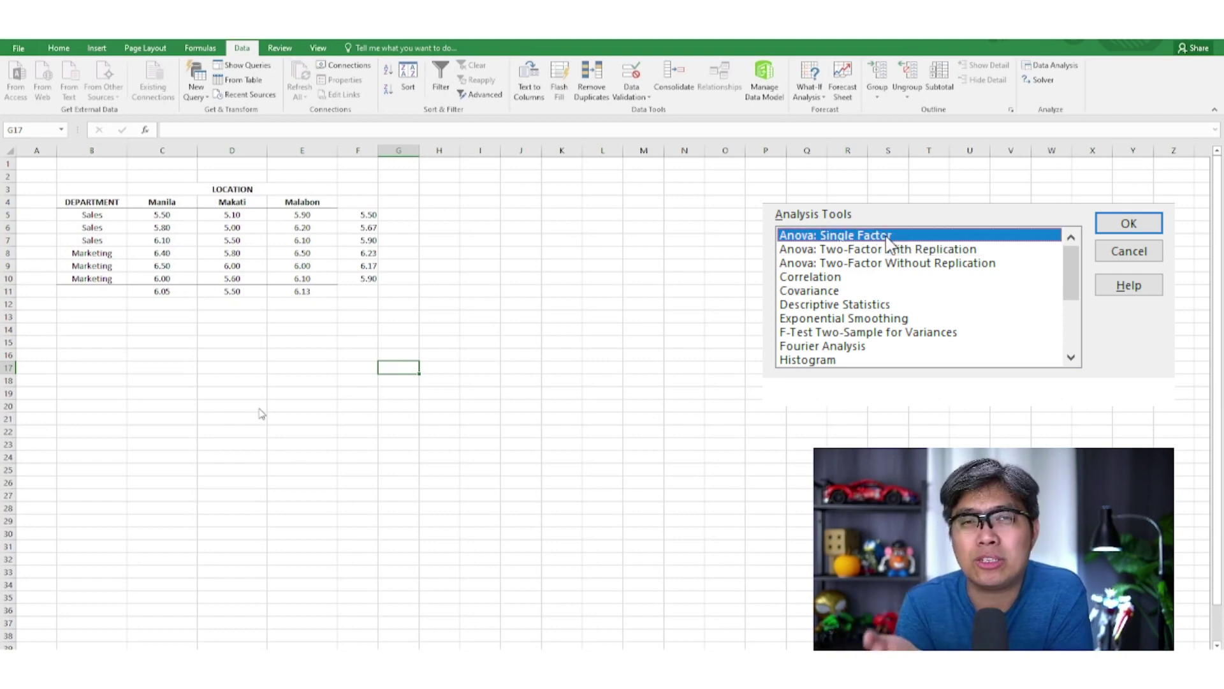
{"action": "left_click", "coordinate": [898, 264]}
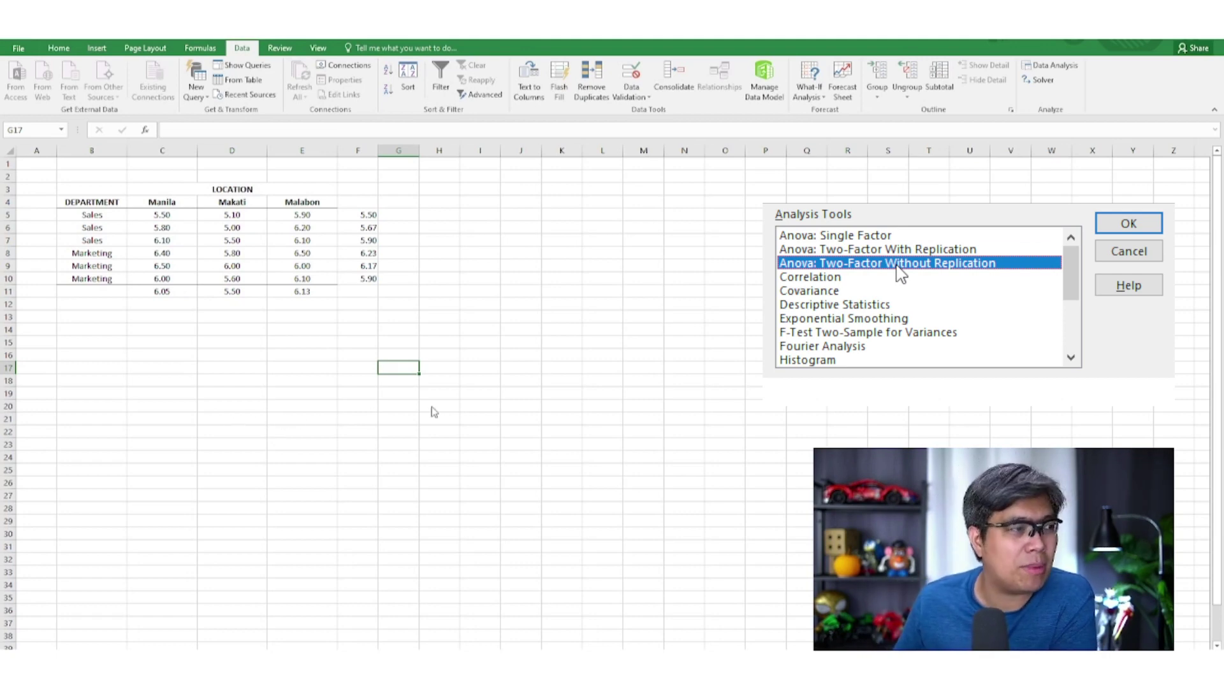
{"action": "left_click", "coordinate": [944, 250]}
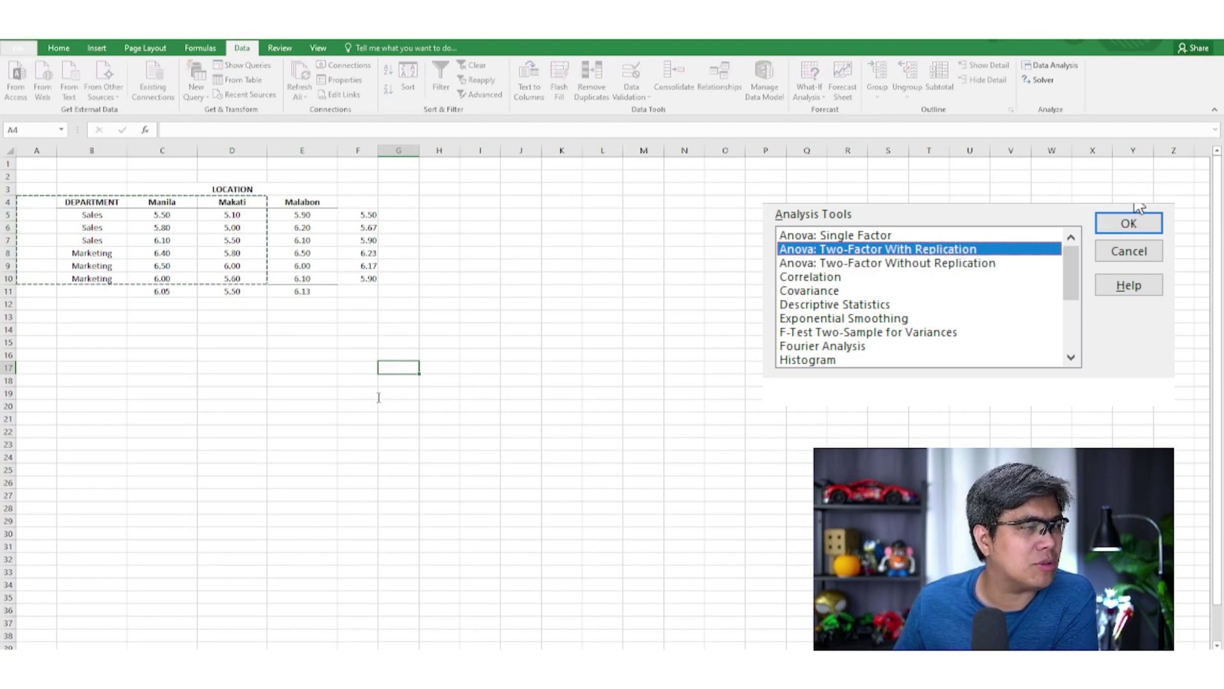
{"action": "left_click", "coordinate": [1129, 224]}
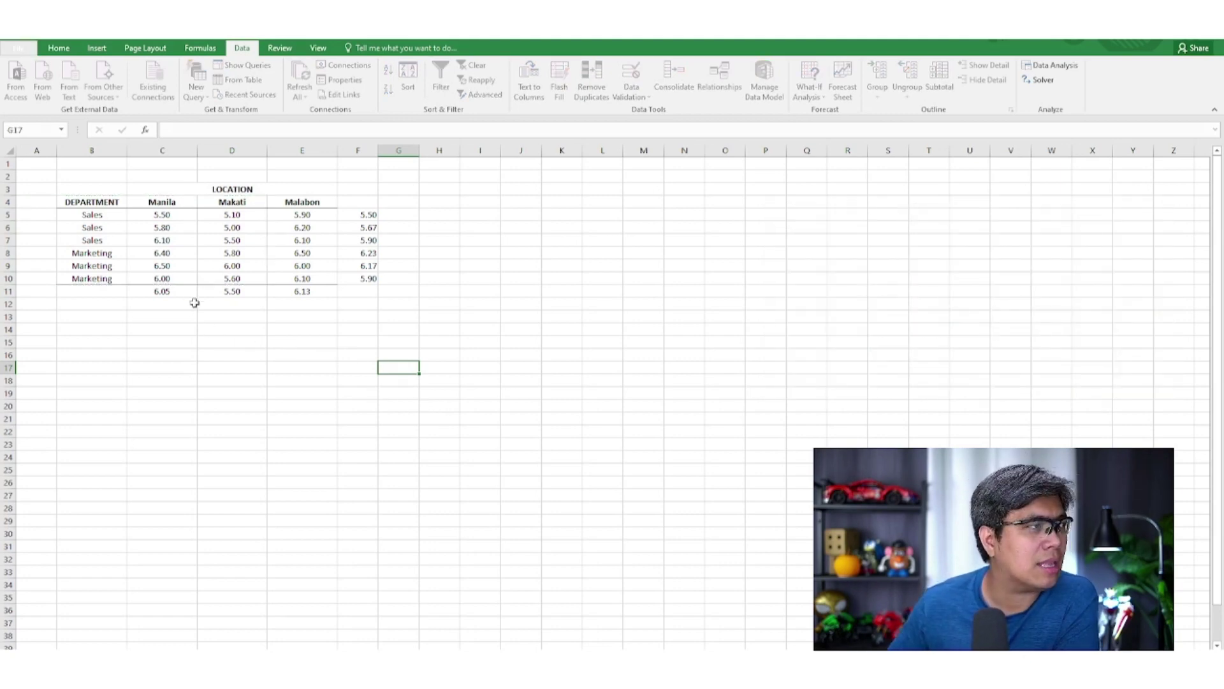
Run the ANOVA on input range a4:d10 with 3 rows per sample, alpha 0.05, output at H5.
{"action": "left_click_drag", "start_coordinate": [95, 200], "coordinate": [309, 281]}
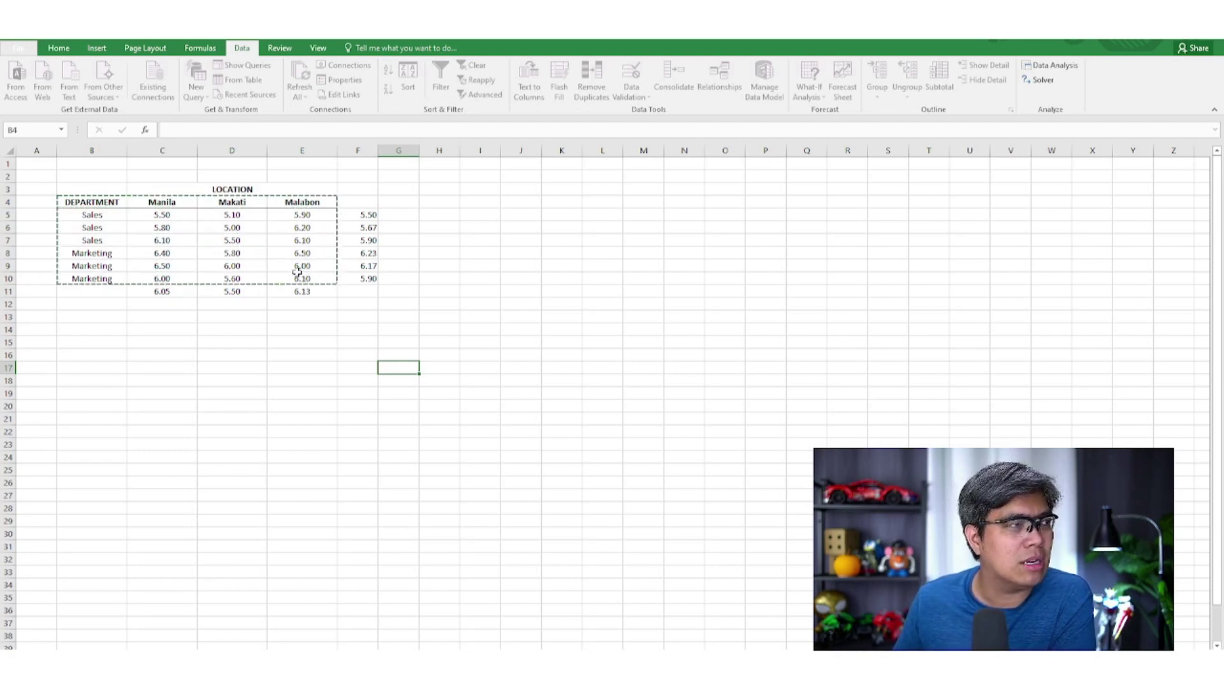
{"action": "type", "text": "a4"}
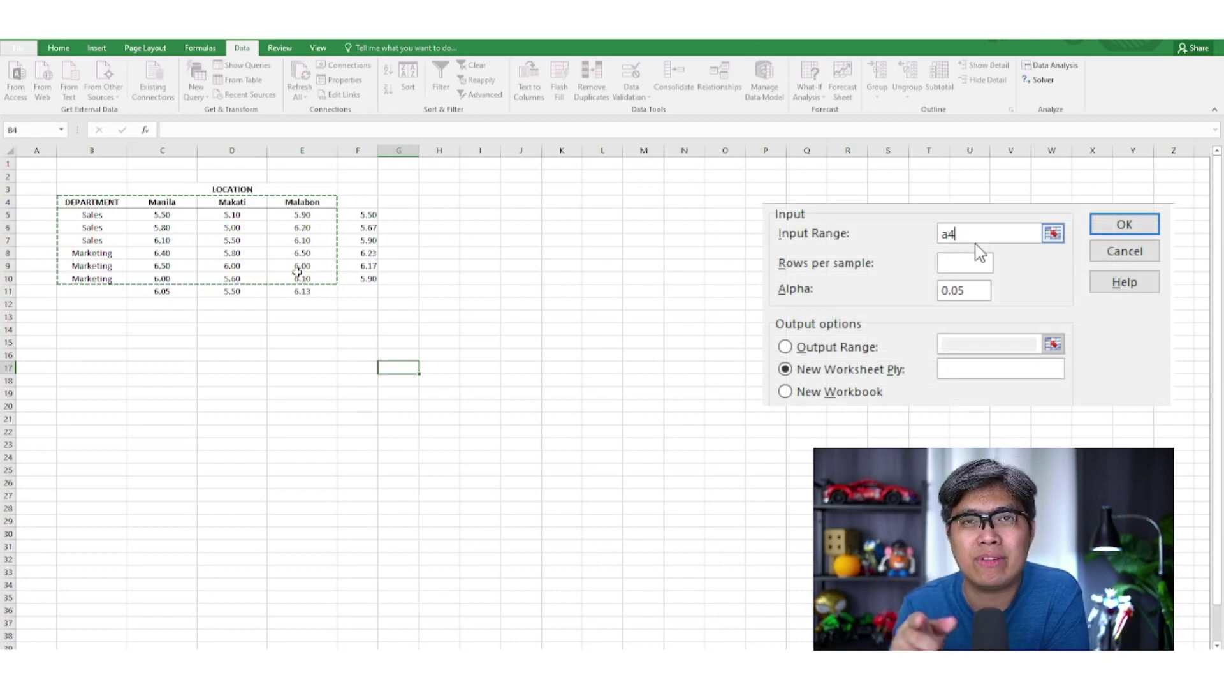
{"action": "type", "text": ":"}
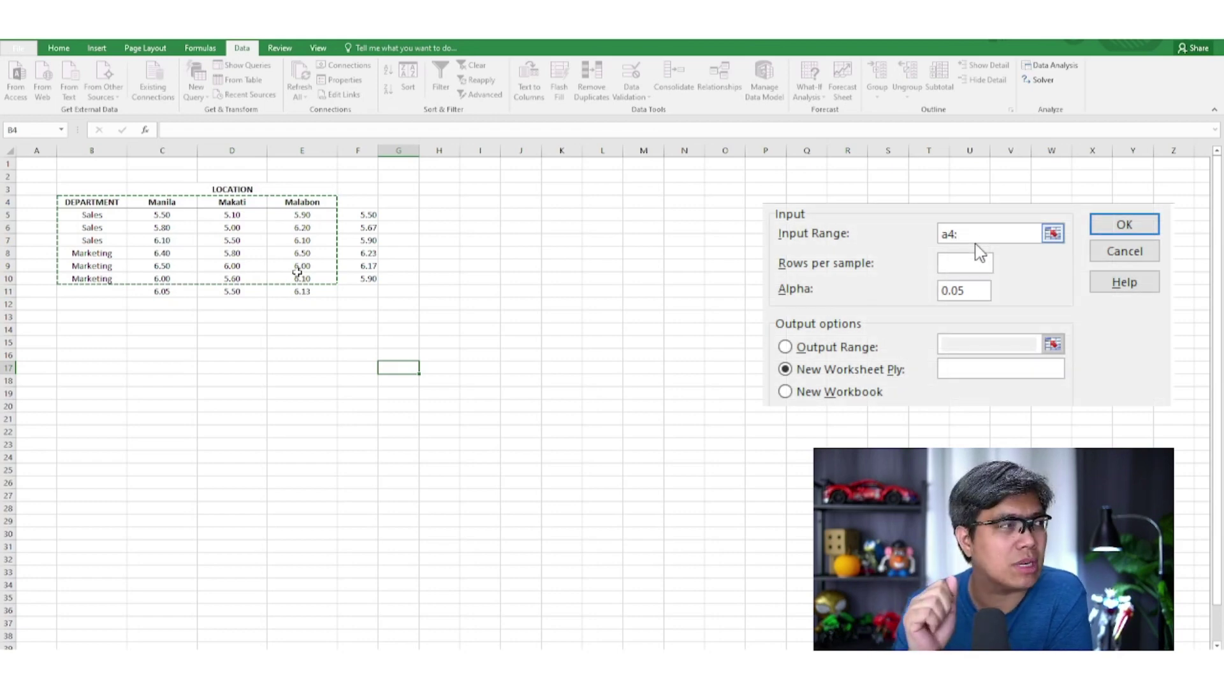
{"action": "type", "text": "d10"}
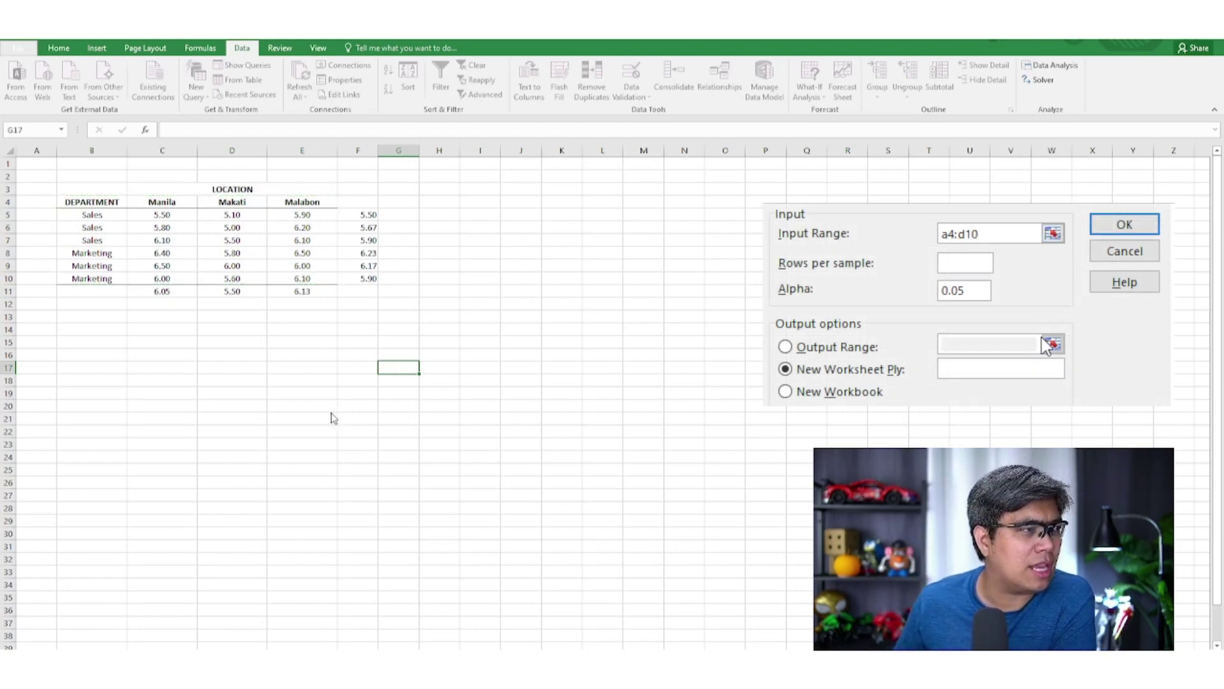
{"action": "left_click", "coordinate": [955, 257]}
{"action": "type", "text": "3"}
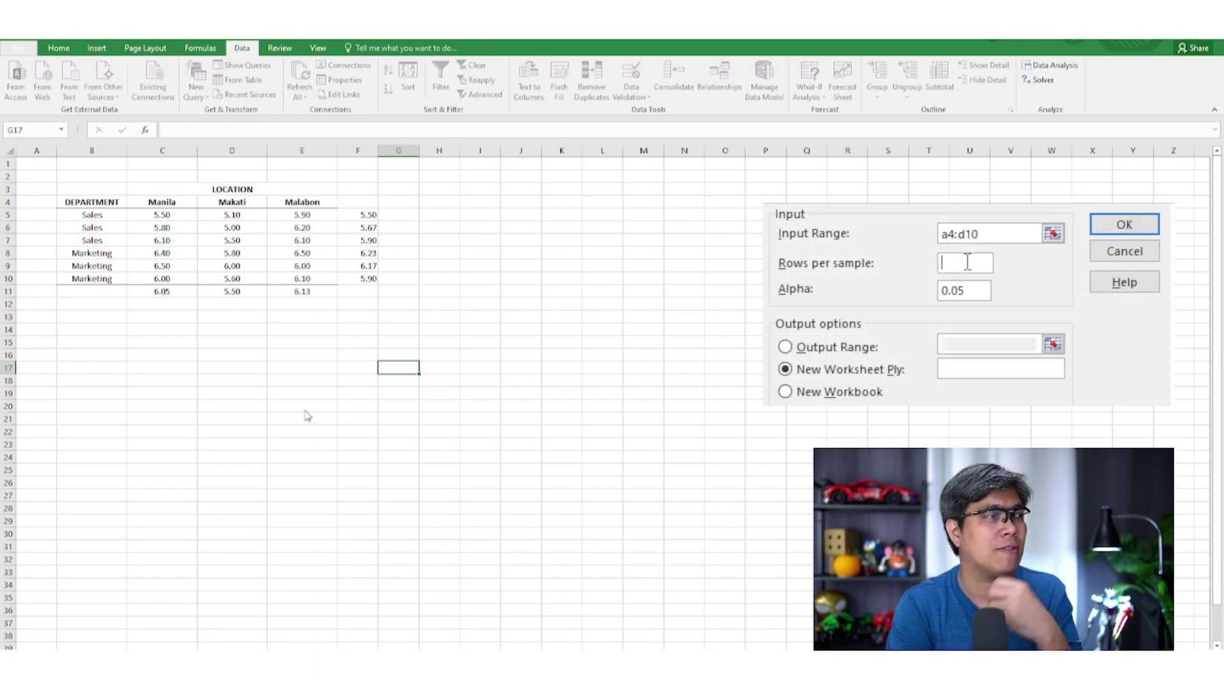
{"action": "type", "text": "3"}
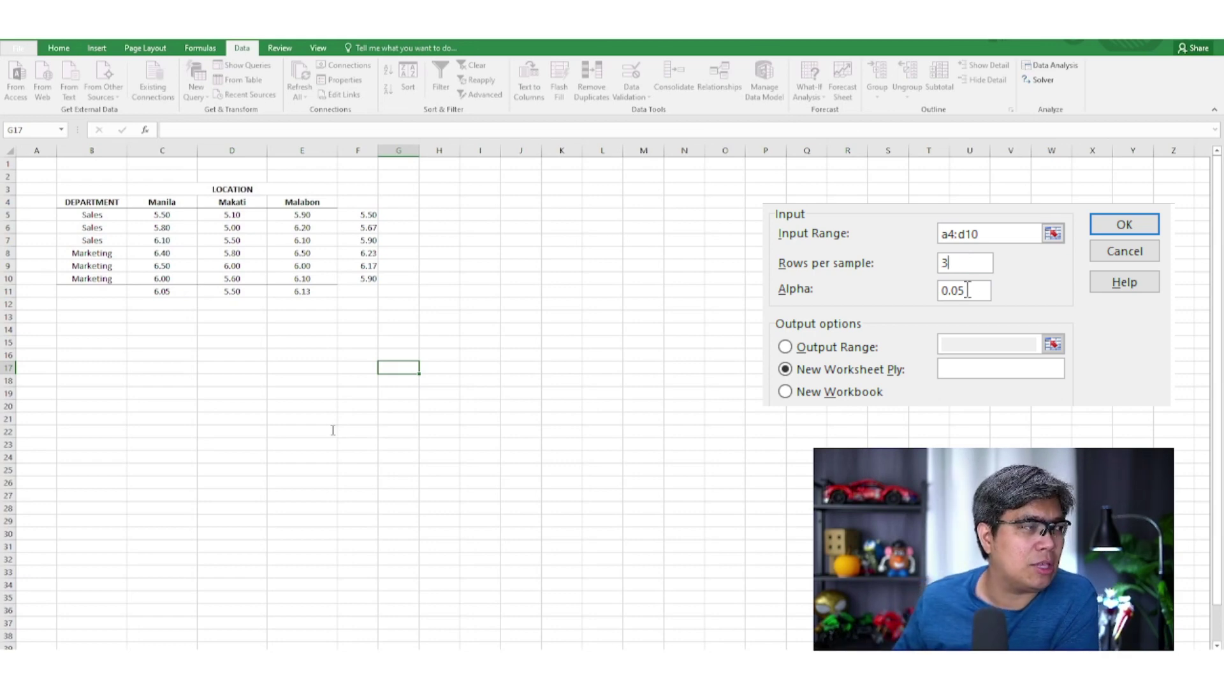
{"action": "left_click_drag", "start_coordinate": [964, 290], "coordinate": [932, 290]}
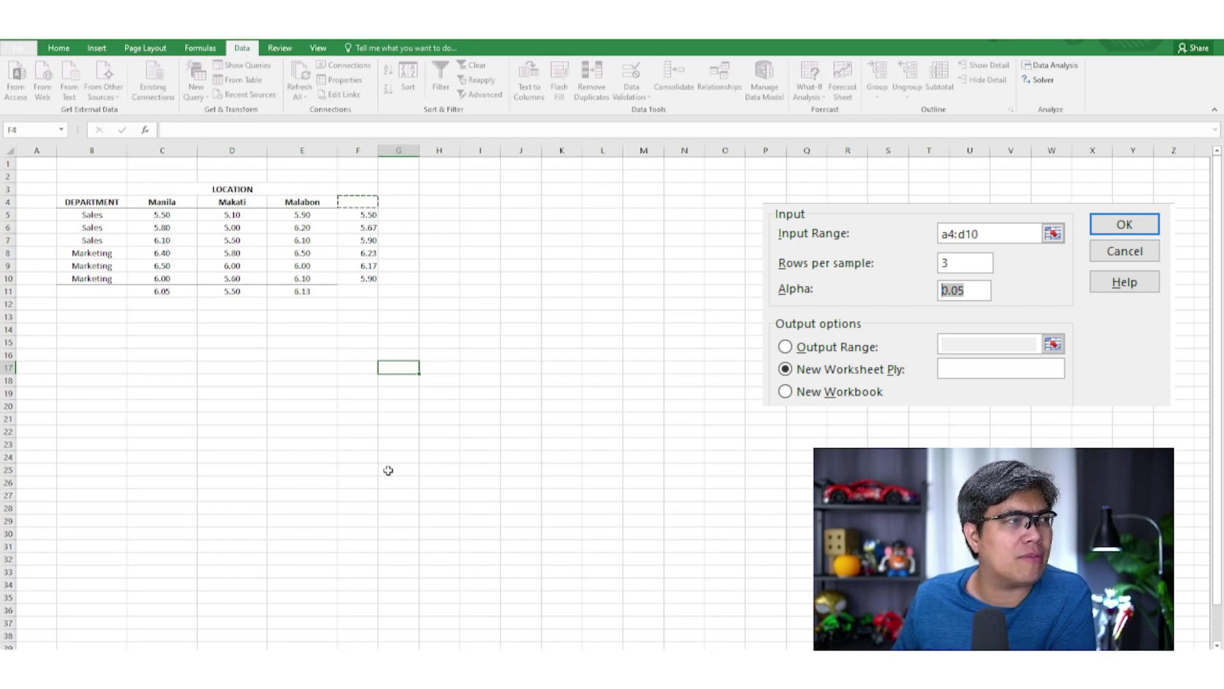
{"action": "left_click", "coordinate": [449, 213]}
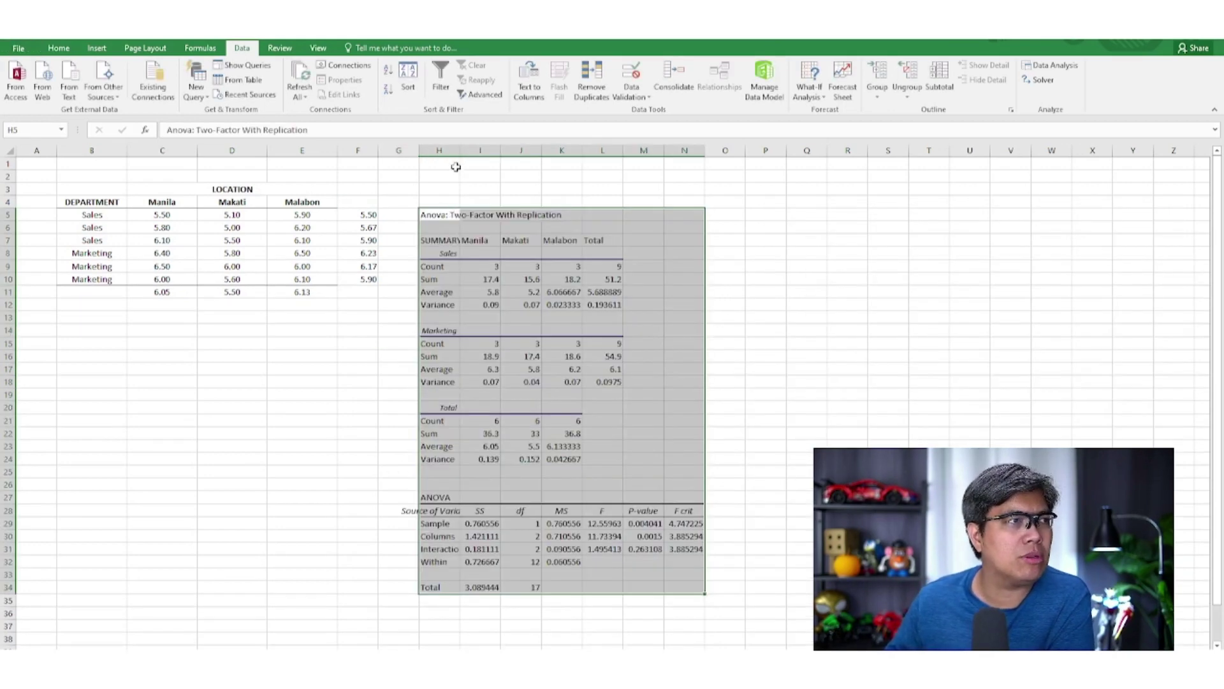
Restore a one-line formula bar and AutoFit columns I through N to their contents.
{"action": "left_click_drag", "start_coordinate": [463, 150], "coordinate": [590, 155]}
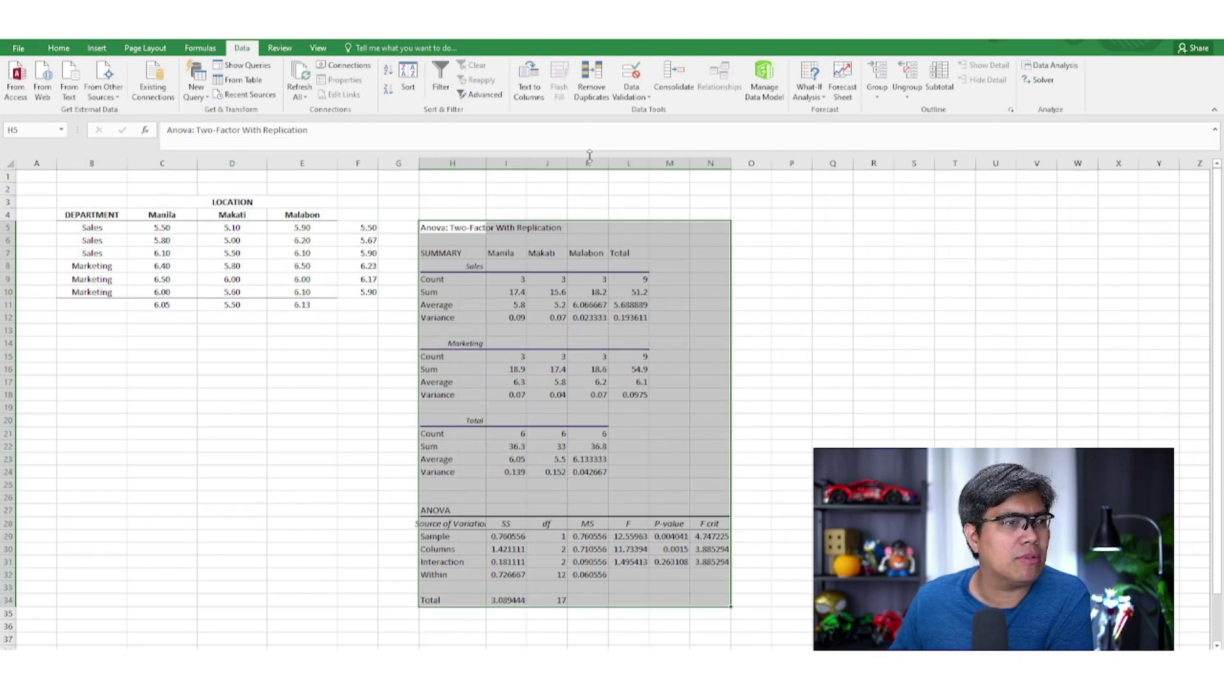
{"action": "key", "text": "ctrl+z"}
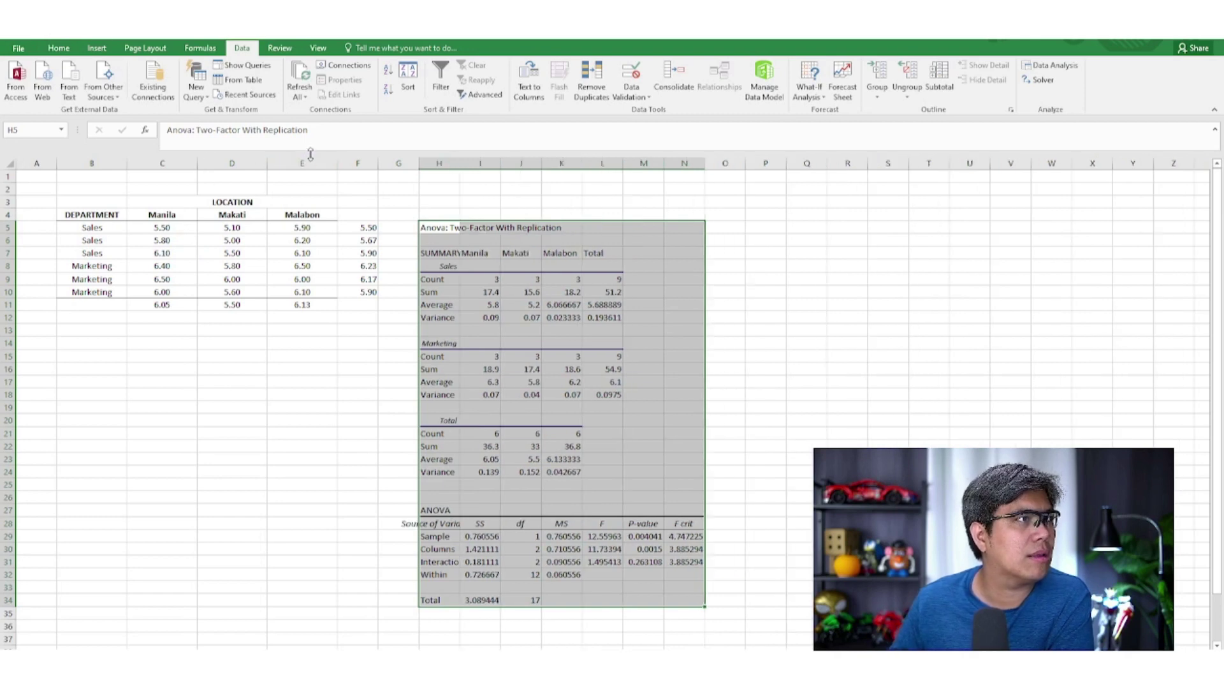
{"action": "left_click_drag", "start_coordinate": [313, 151], "coordinate": [313, 141]}
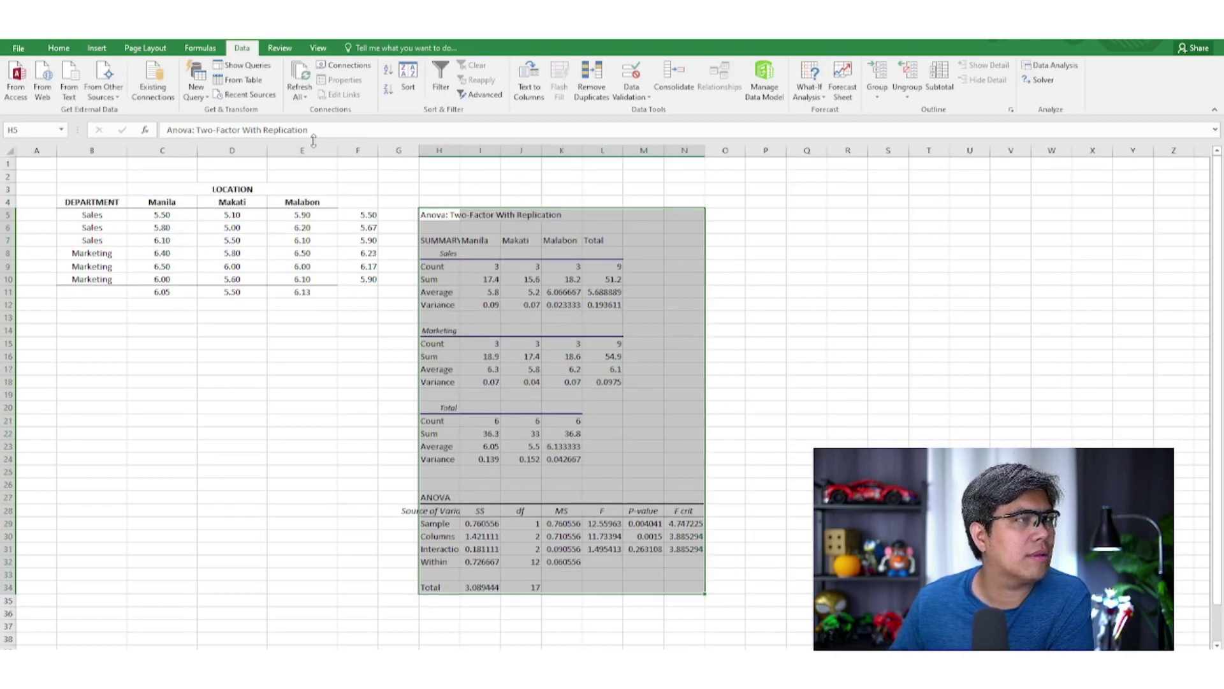
{"action": "left_click", "coordinate": [494, 151]}
{"action": "left_click_drag", "start_coordinate": [494, 151], "coordinate": [684, 153]}
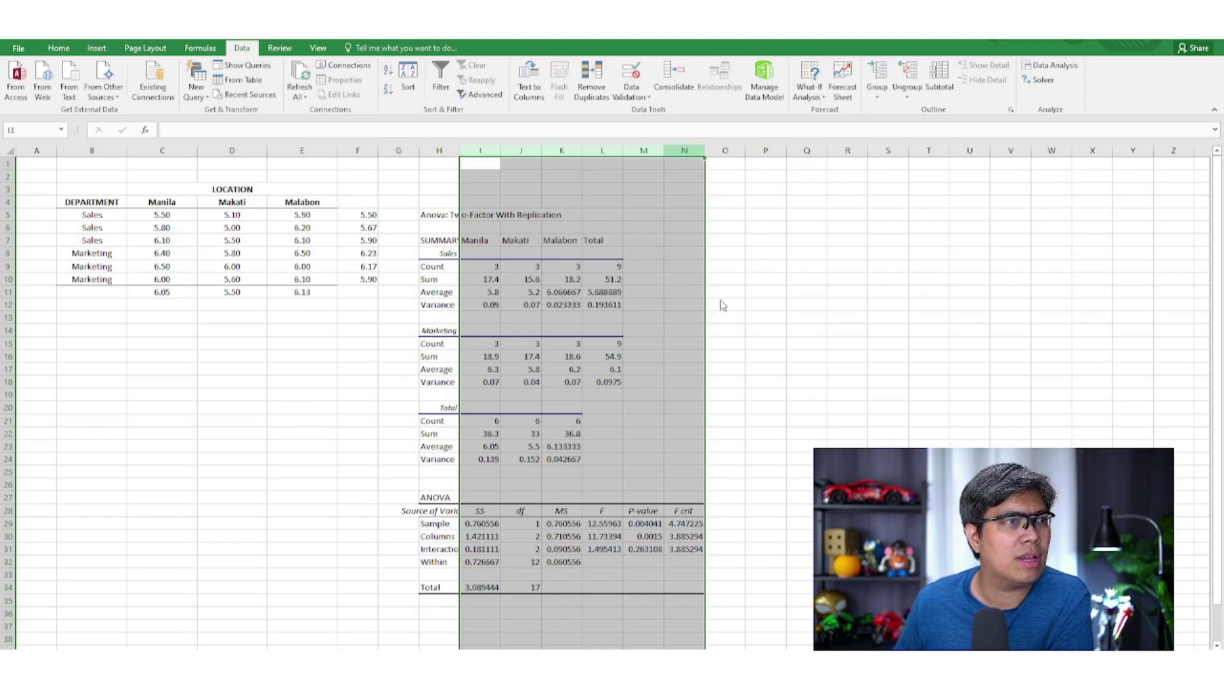
{"action": "key", "text": "alt+o"}
{"action": "key", "text": "c"}
{"action": "key", "text": "a"}
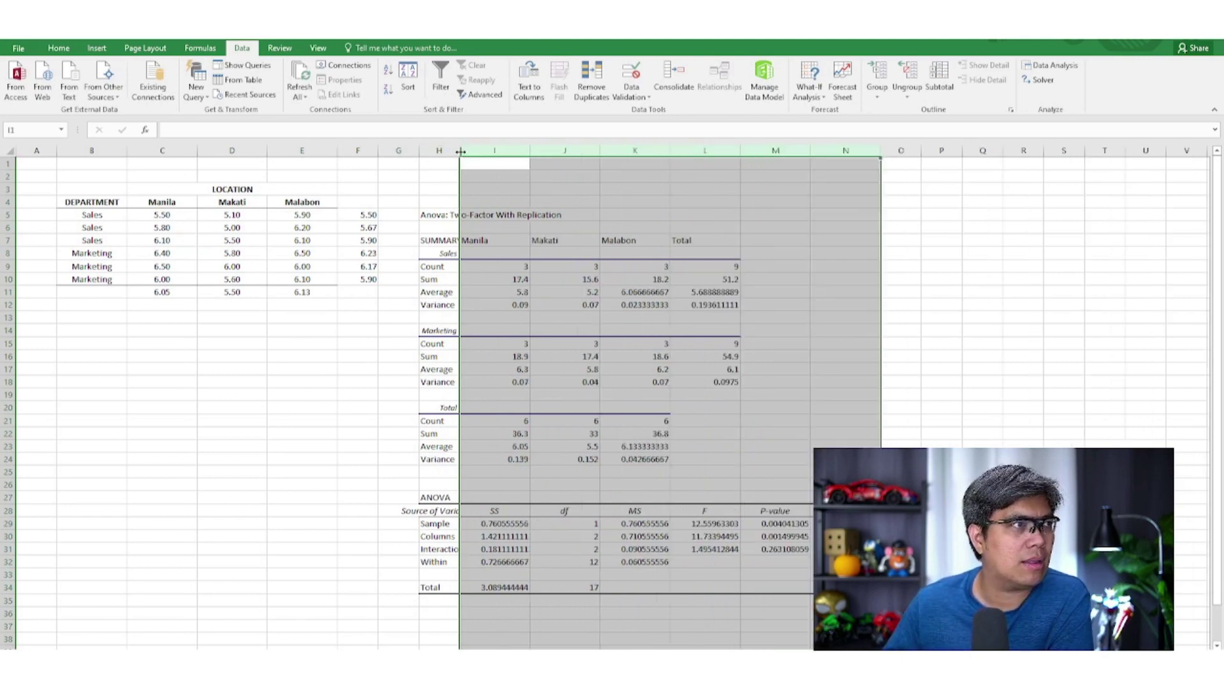
Widen column H for the ANOVA labels and narrow the empty column G.
{"action": "left_click_drag", "start_coordinate": [459, 151], "coordinate": [488, 151]}
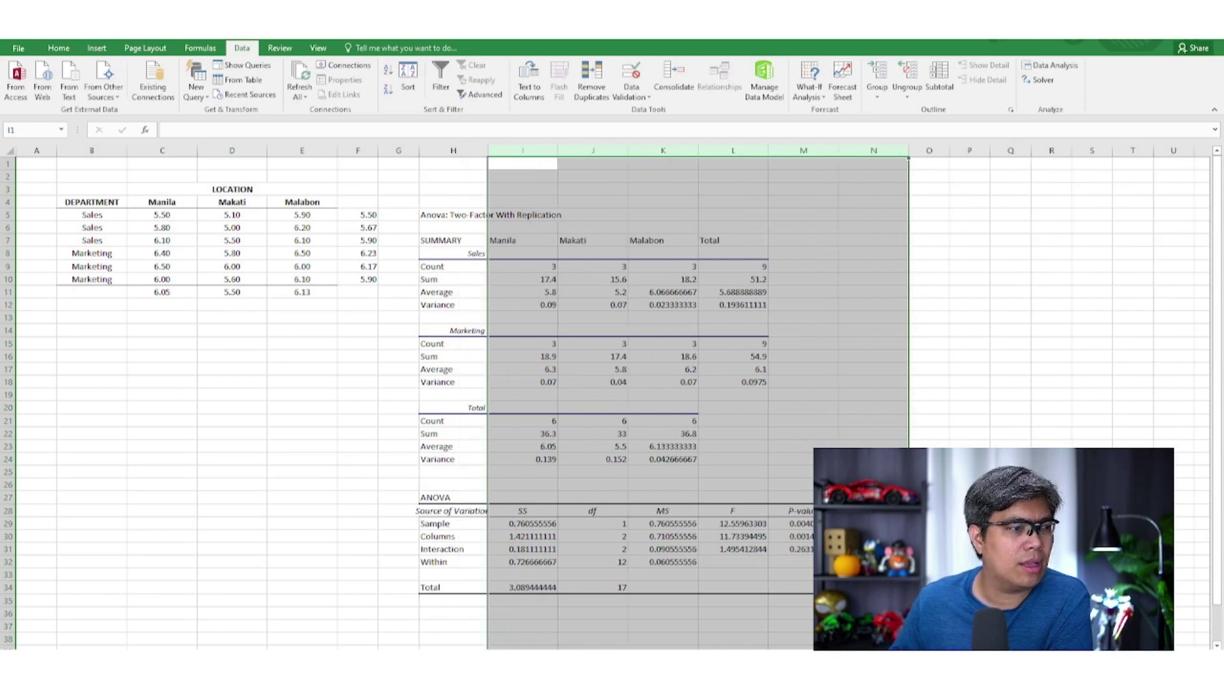
{"action": "left_click", "coordinate": [523, 163]}
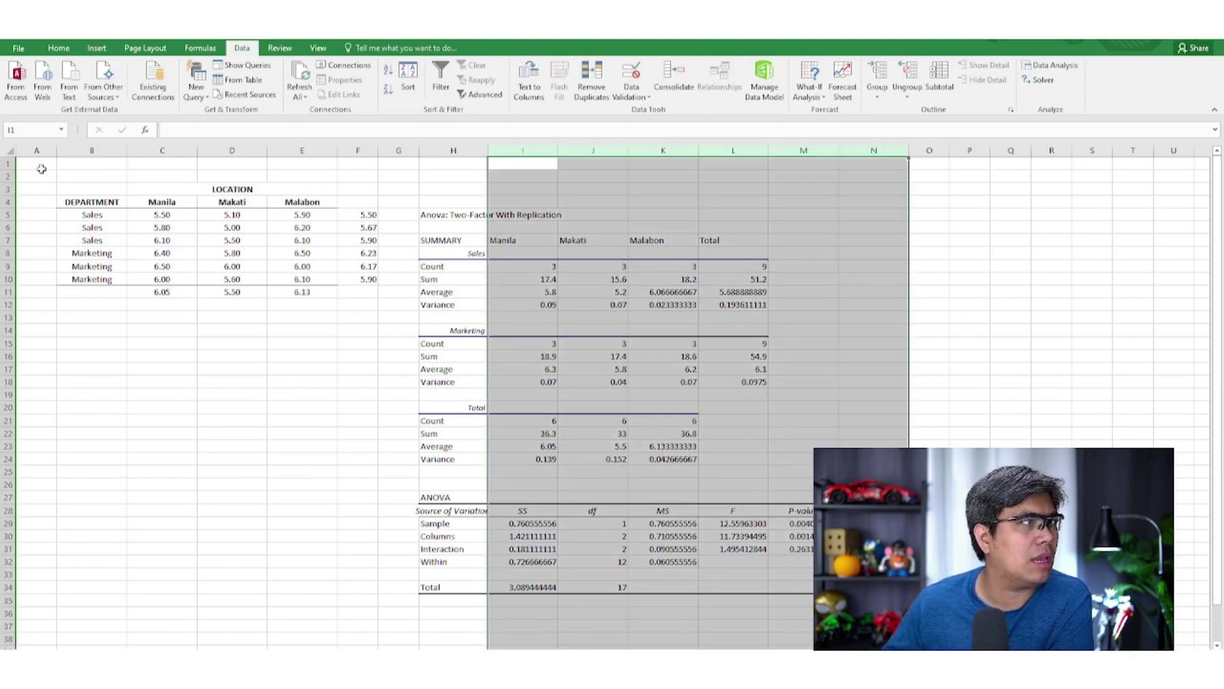
{"action": "left_click", "coordinate": [42, 168]}
{"action": "scroll", "coordinate": [70, 325], "scroll_direction": "right", "scroll_amount": 1}
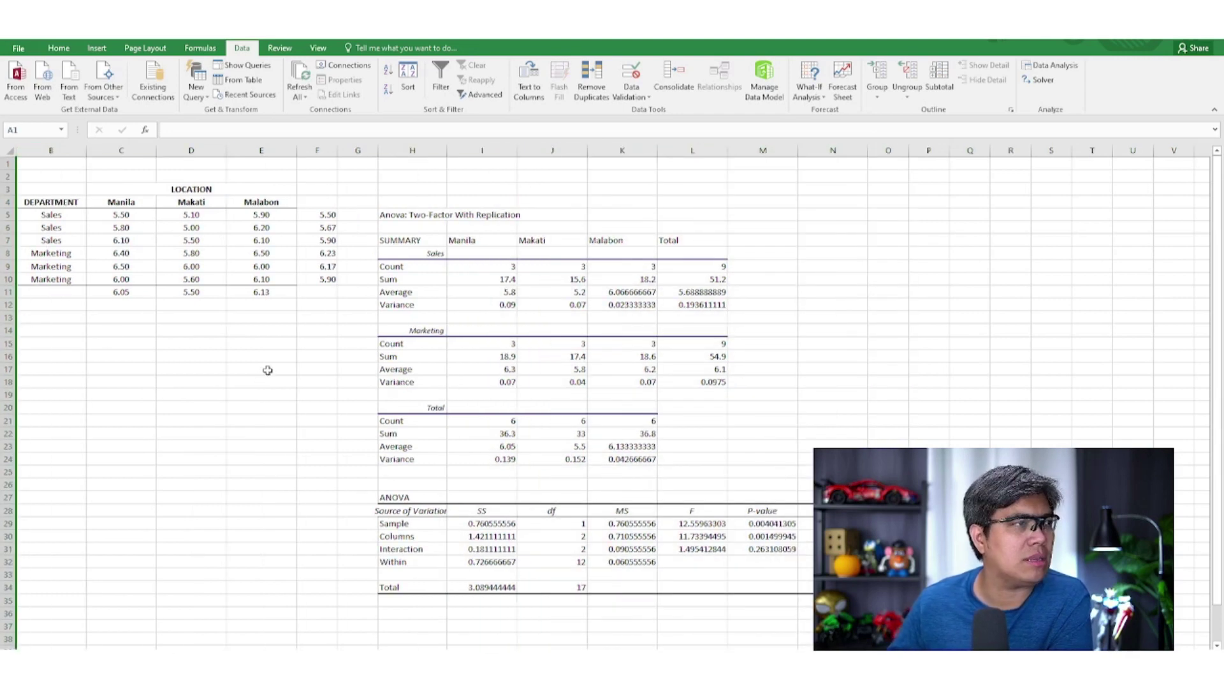
{"action": "left_click_drag", "start_coordinate": [378, 152], "coordinate": [360, 151]}
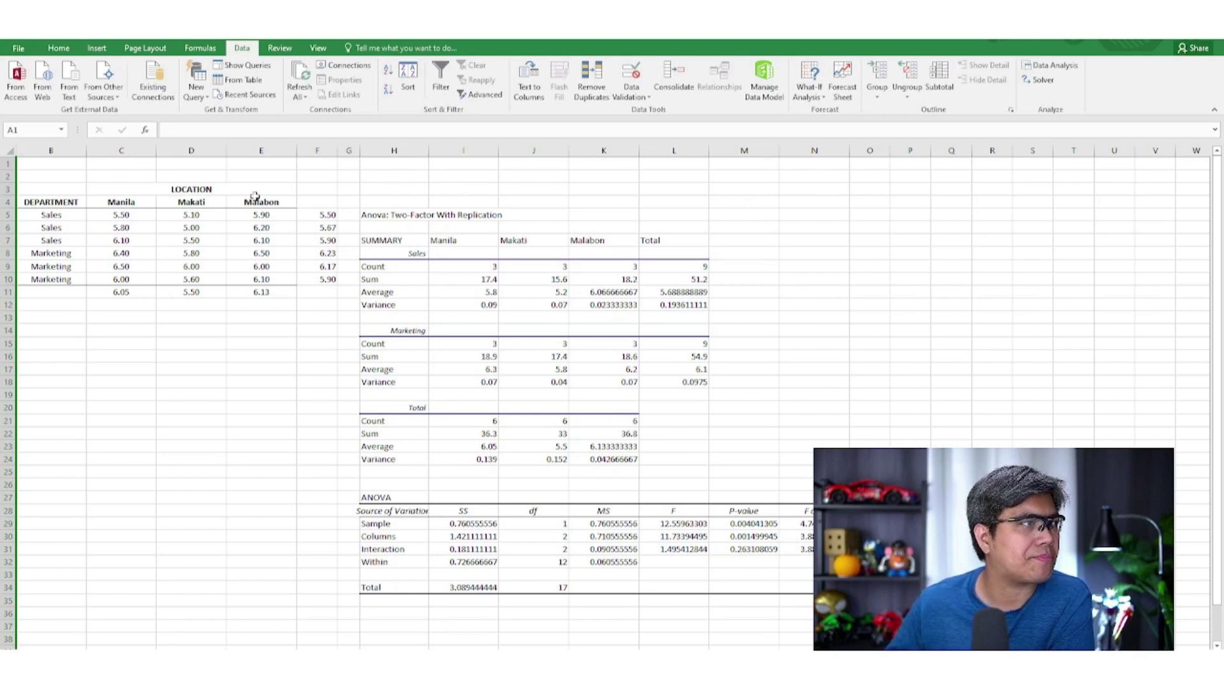
{"action": "left_click", "coordinate": [50, 149]}
{"action": "mouse_move", "coordinate": [50, 149]}
{"action": "left_mouse_down"}
{"action": "mouse_move", "coordinate": [641, 194]}
{"action": "mouse_move", "coordinate": [920, 193]}
{"action": "mouse_move", "coordinate": [1026, 207]}
{"action": "mouse_move", "coordinate": [1220, 194]}
{"action": "mouse_move", "coordinate": [1123, 195]}
{"action": "left_mouse_up"}
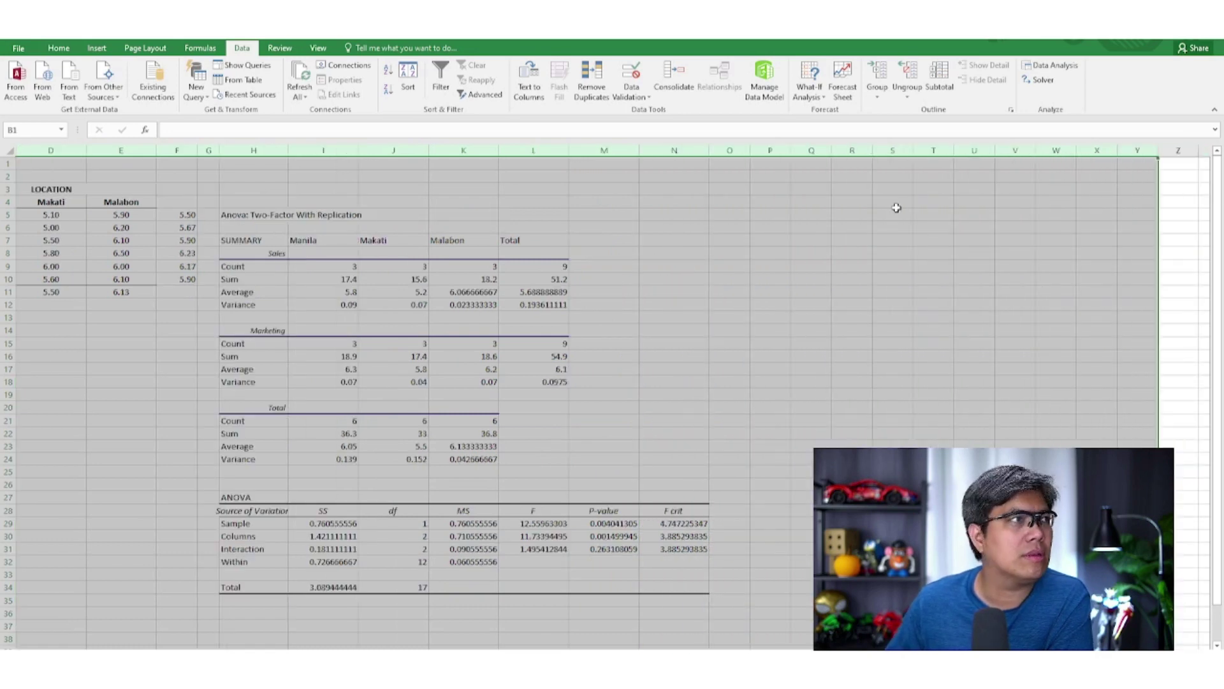
{"action": "left_click", "coordinate": [325, 50]}
{"action": "left_click", "coordinate": [315, 80]}
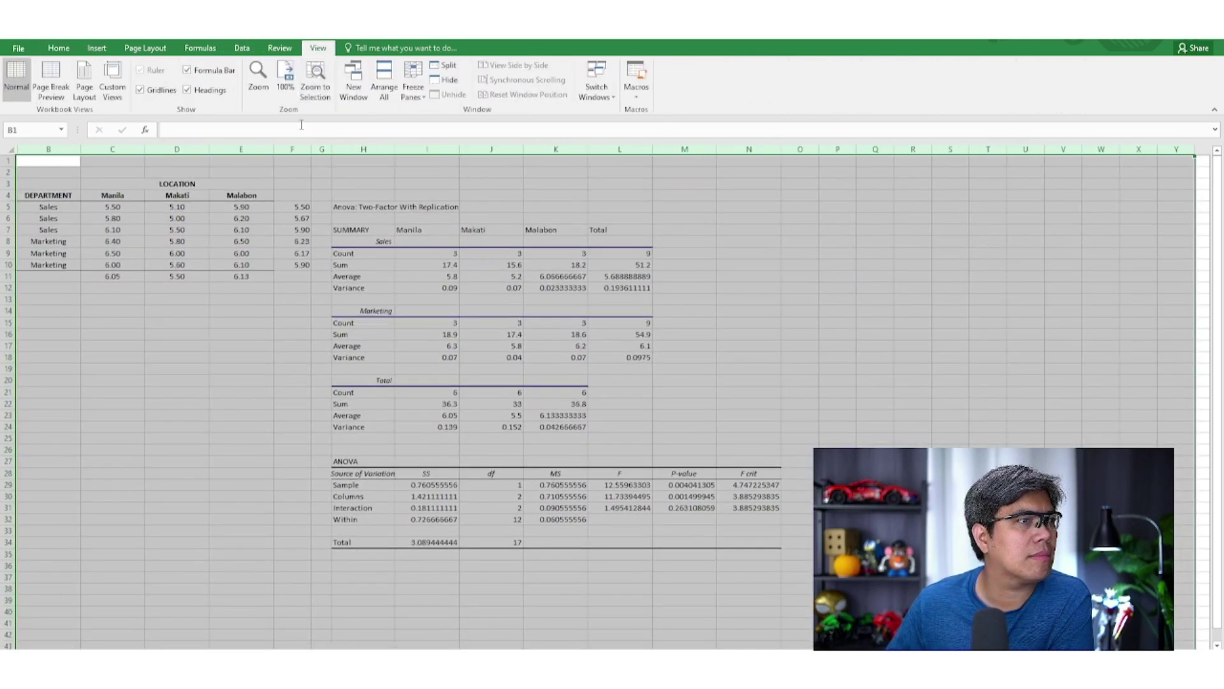
{"action": "left_click", "coordinate": [259, 324]}
{"action": "left_click", "coordinate": [387, 451]}
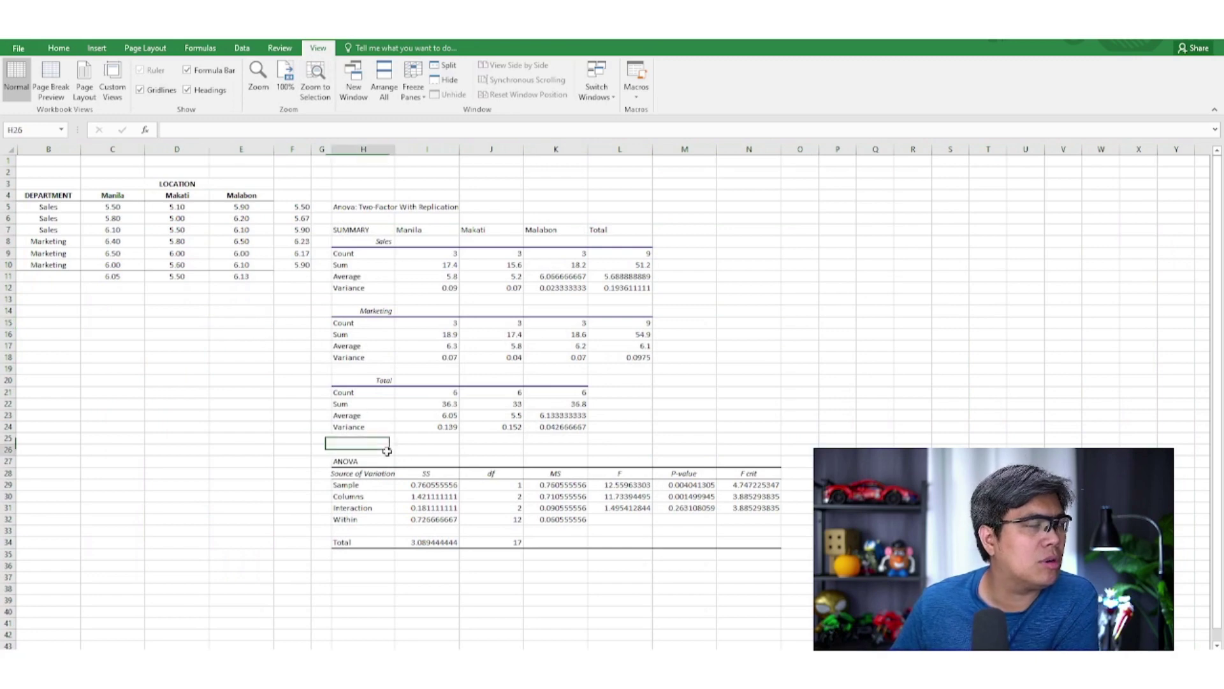
{"action": "left_click_drag", "start_coordinate": [351, 461], "coordinate": [779, 539]}
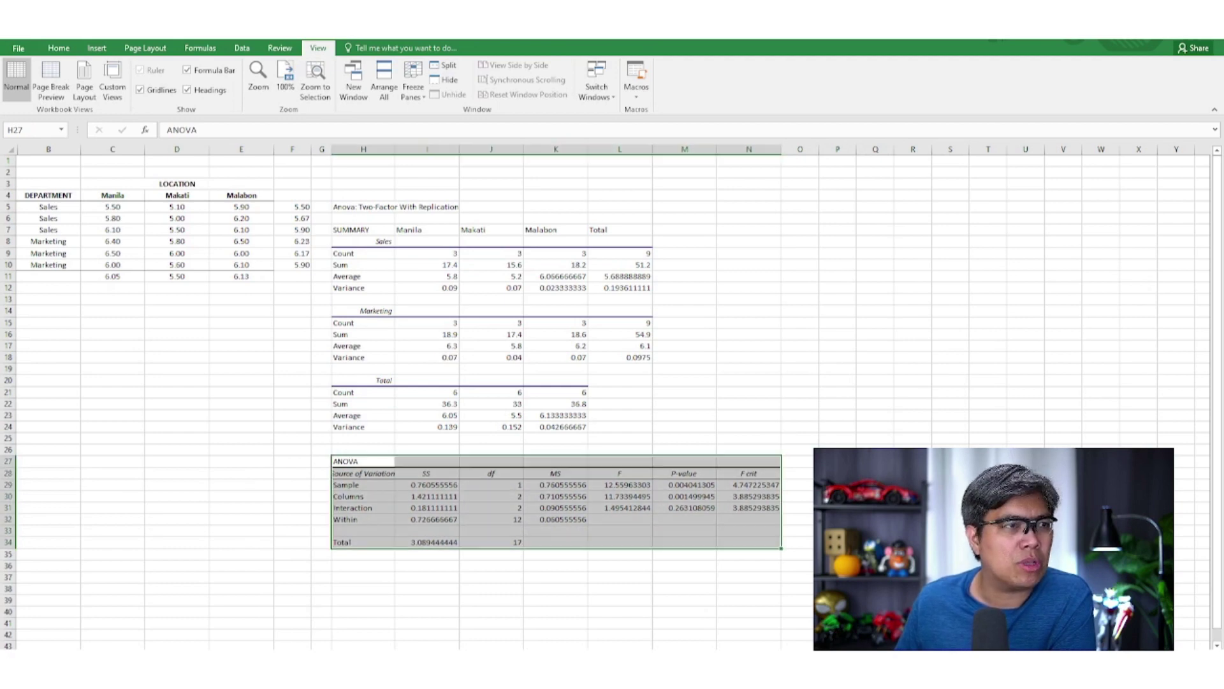
{"action": "left_click", "coordinate": [355, 484]}
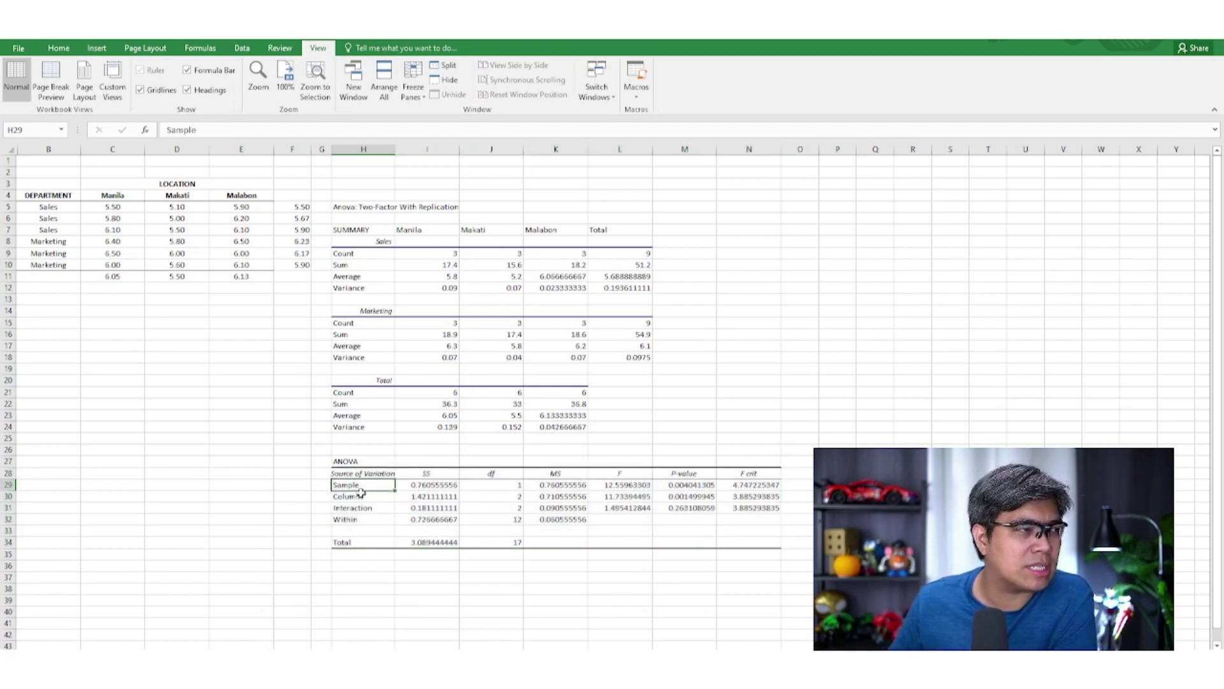
{"action": "left_click", "coordinate": [361, 497]}
{"action": "left_click", "coordinate": [369, 508]}
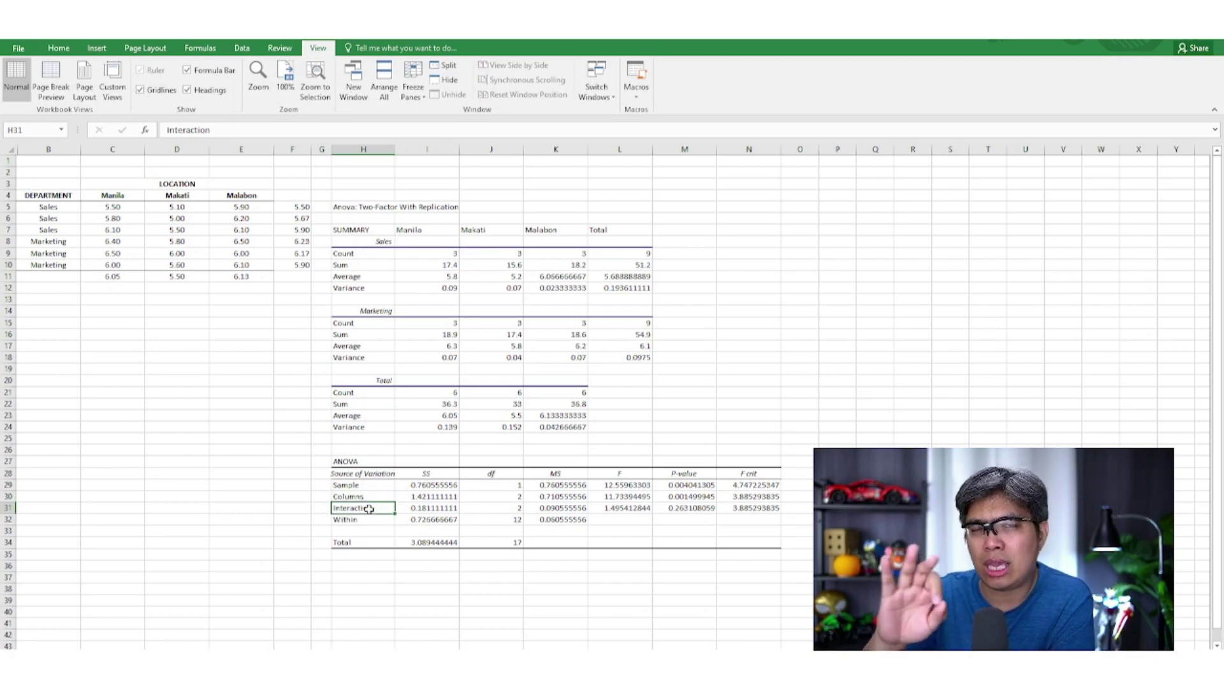
{"action": "left_click_drag", "start_coordinate": [354, 484], "coordinate": [661, 485]}
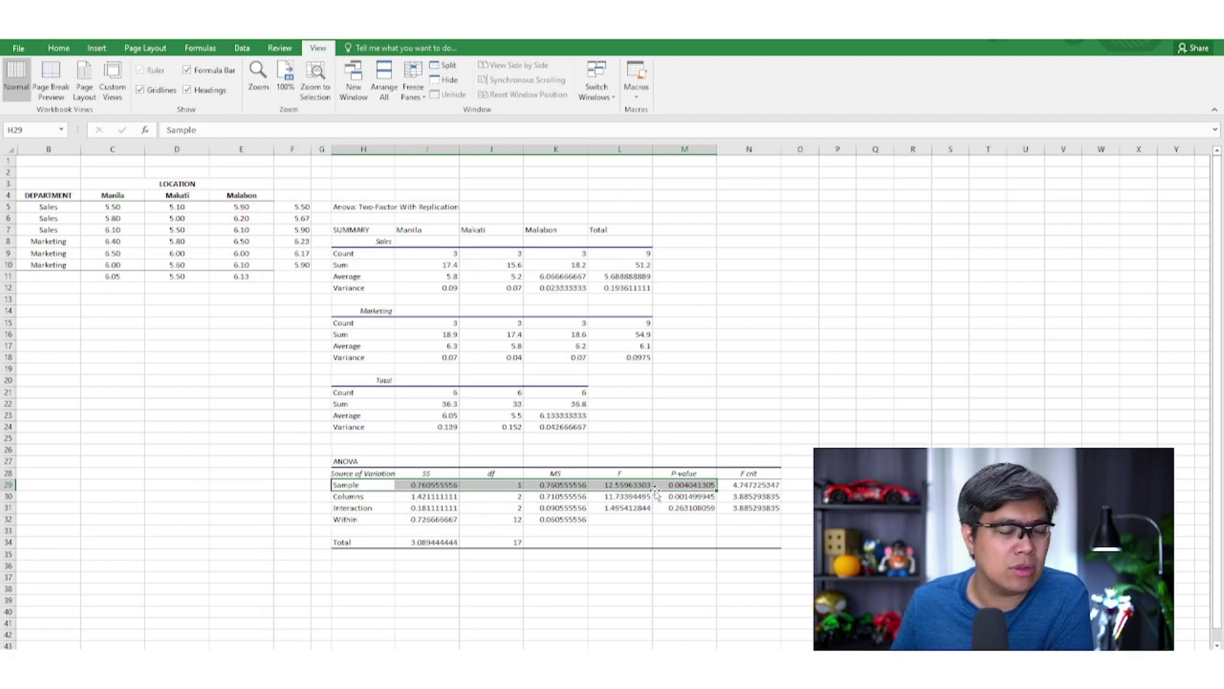
{"action": "left_click", "coordinate": [697, 485]}
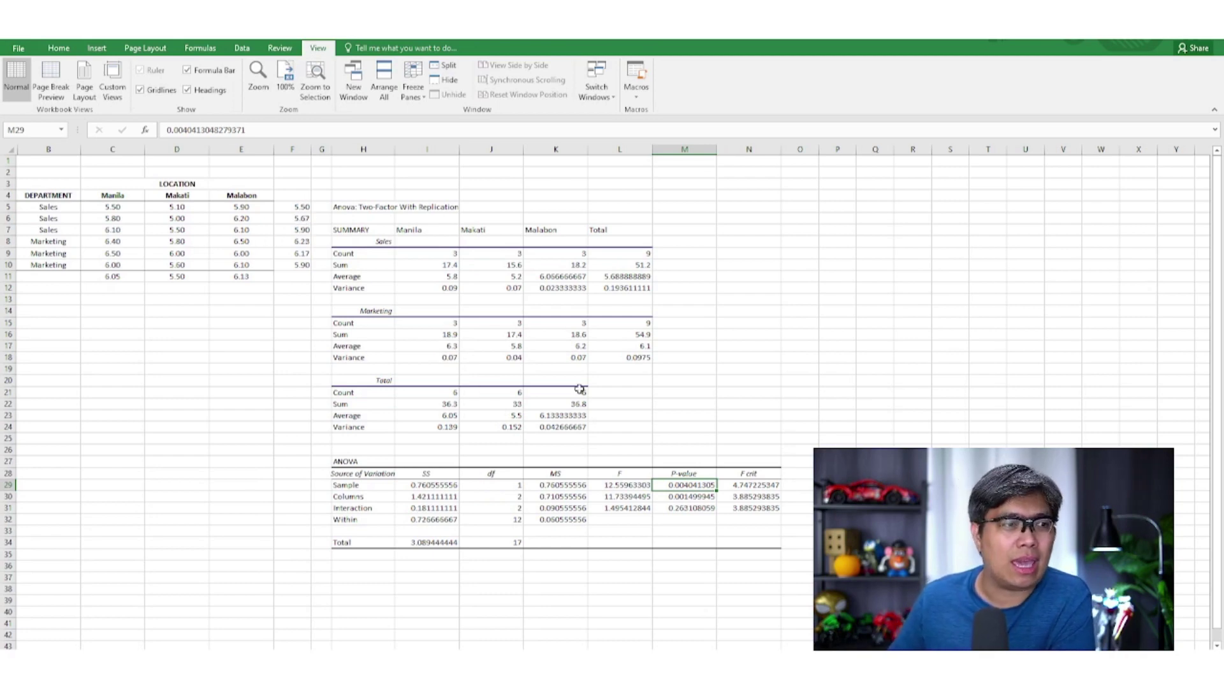
{"action": "left_click", "coordinate": [838, 485]}
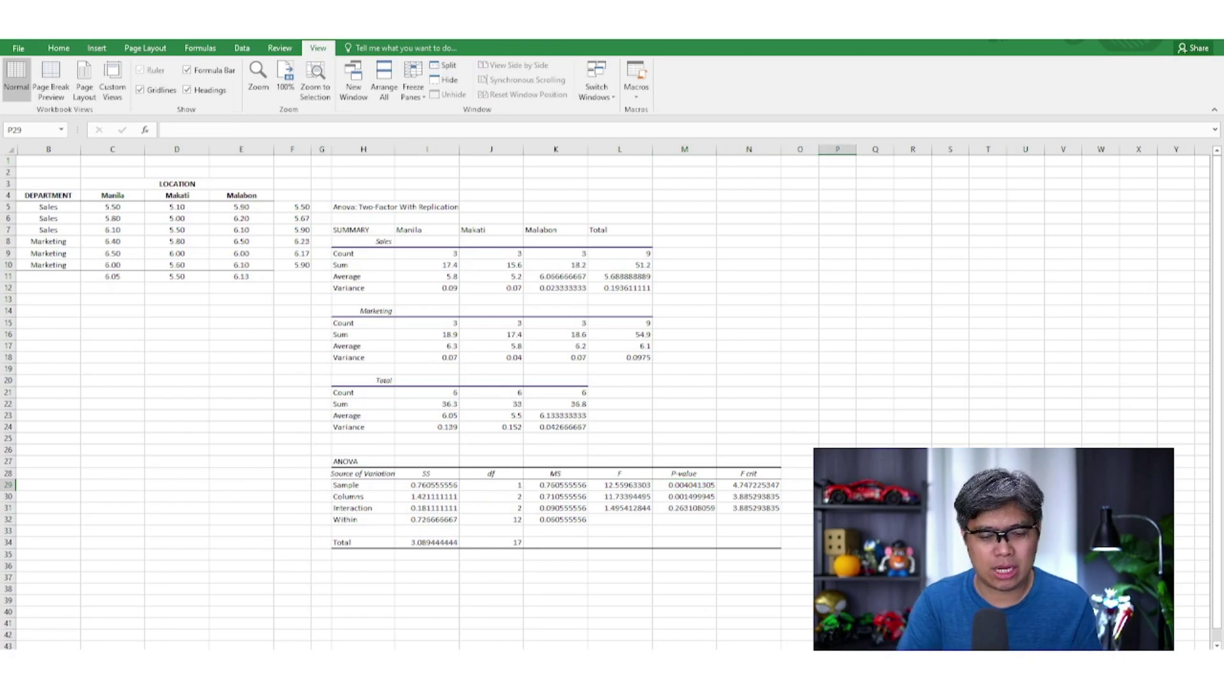
Enter Reject Ho beside the Sample row and zoom the view to fit all columns.
{"action": "type", "text": "Reject Ho"}
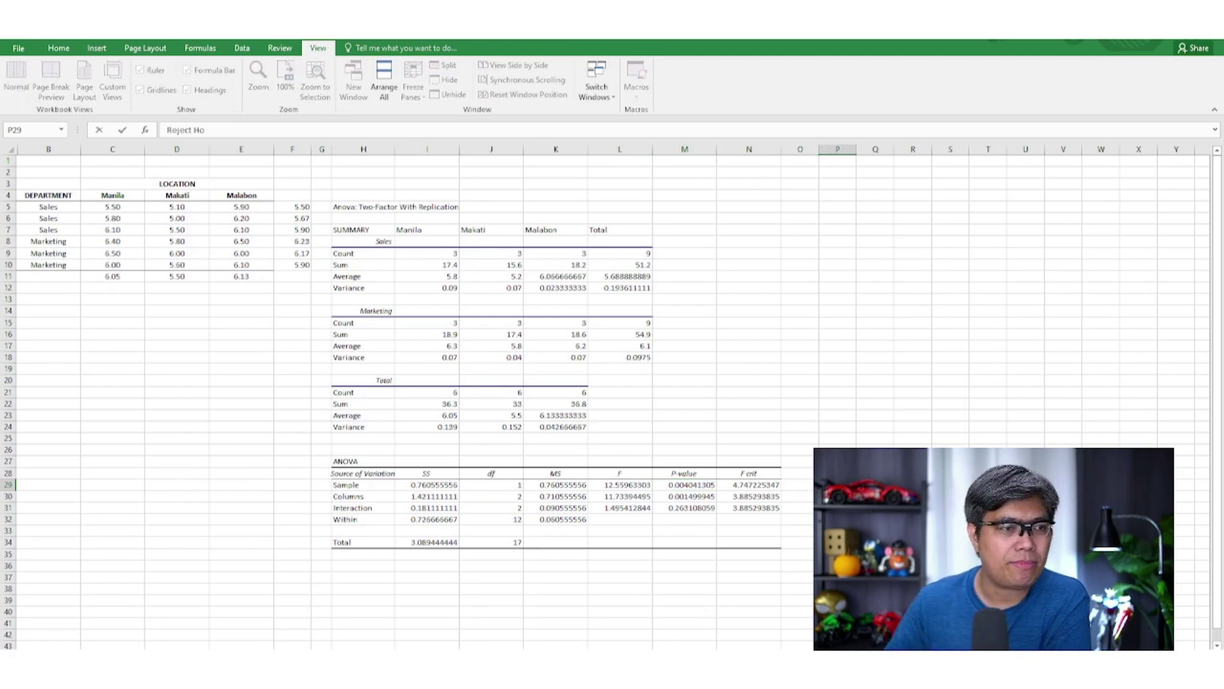
{"action": "key", "text": "Return"}
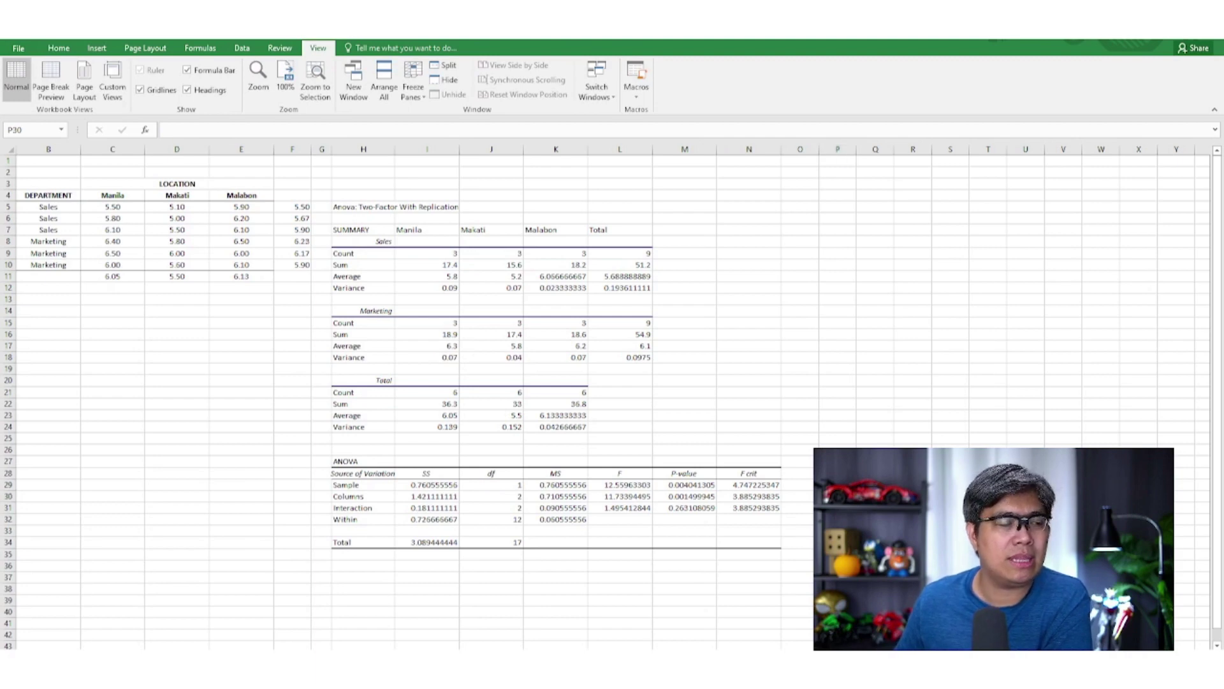
{"action": "left_click", "coordinate": [1203, 149]}
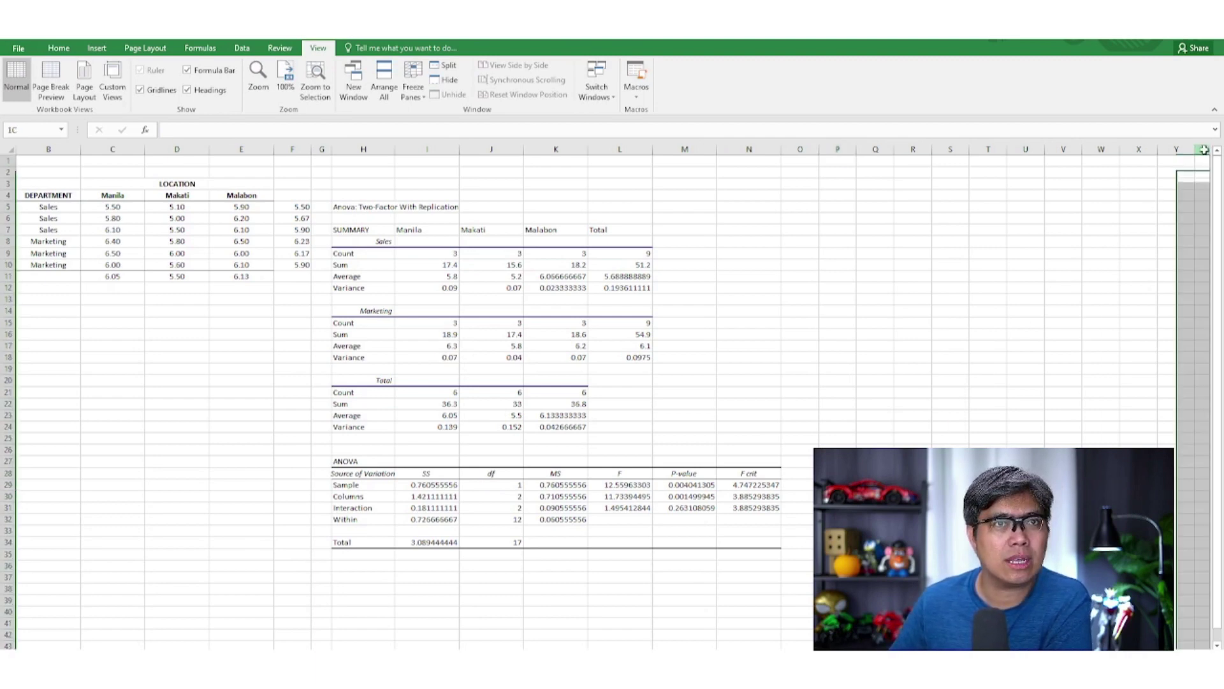
{"action": "mouse_move", "coordinate": [1203, 150]}
{"action": "left_mouse_down"}
{"action": "mouse_move", "coordinate": [486, 191]}
{"action": "mouse_move", "coordinate": [21, 145]}
{"action": "left_mouse_up"}
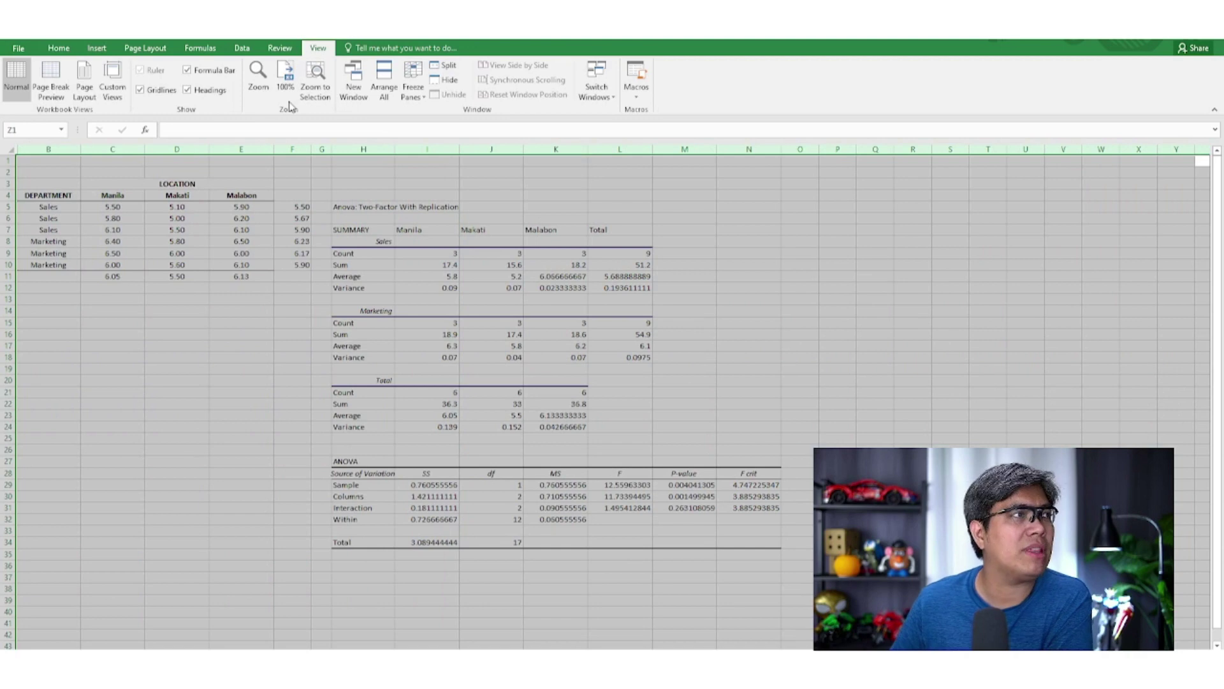
{"action": "left_click", "coordinate": [312, 78]}
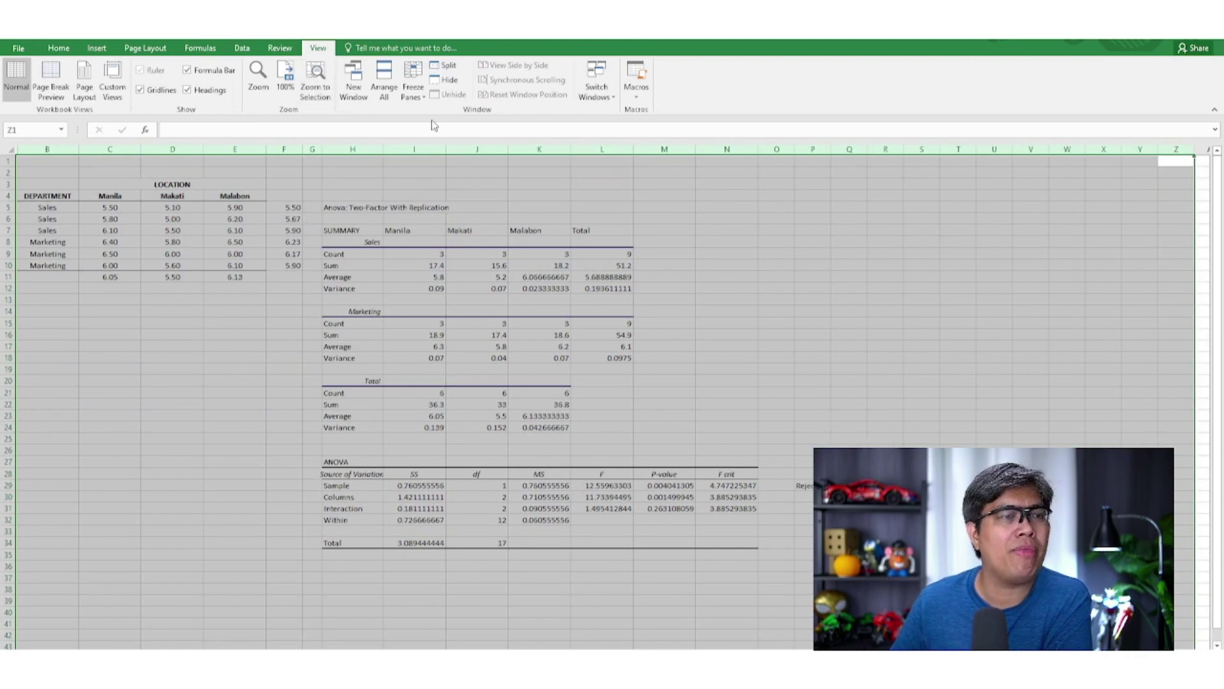
{"action": "left_click_drag", "start_coordinate": [1203, 150], "coordinate": [19, 149]}
{"action": "left_click", "coordinate": [315, 86]}
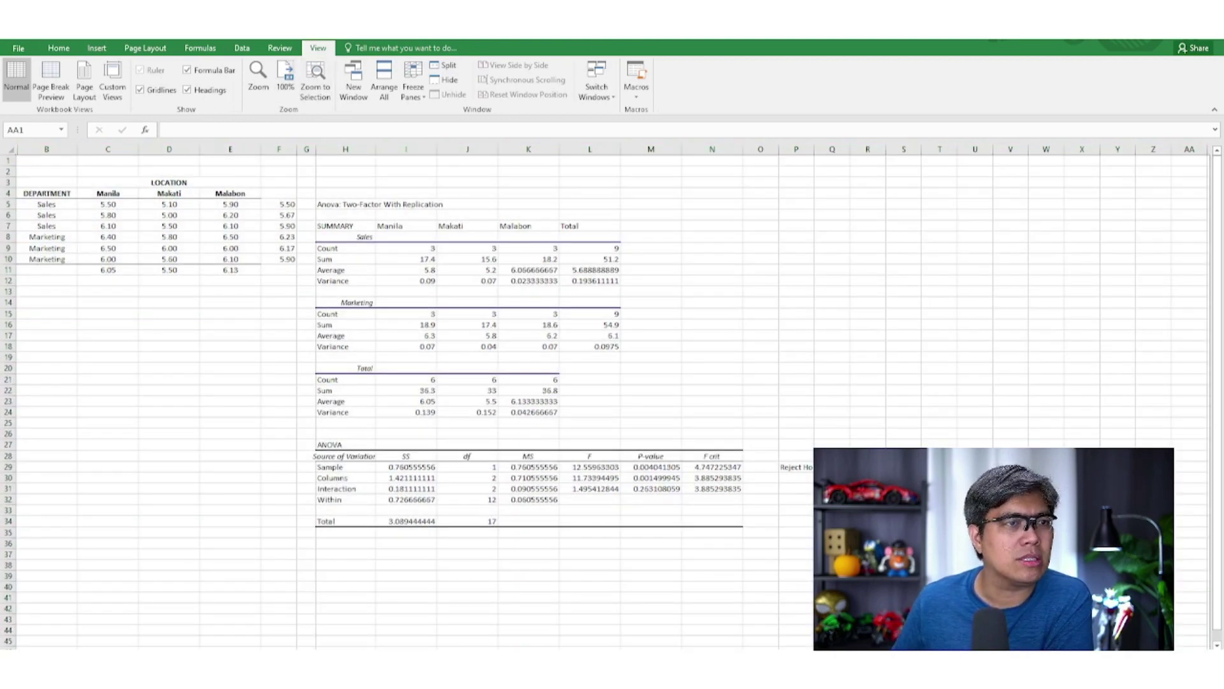
Narrow column O slightly after undoing an accidental resize of every column.
{"action": "key", "text": "ctrl+a"}
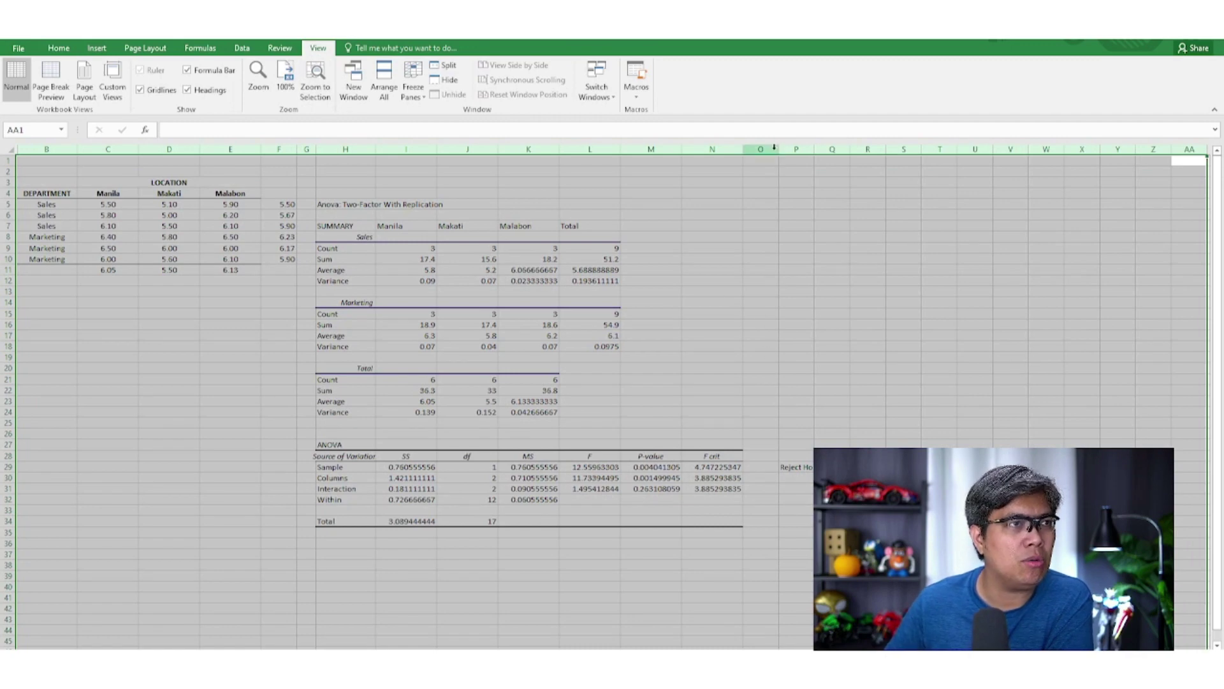
{"action": "left_click_drag", "start_coordinate": [774, 147], "coordinate": [758, 153]}
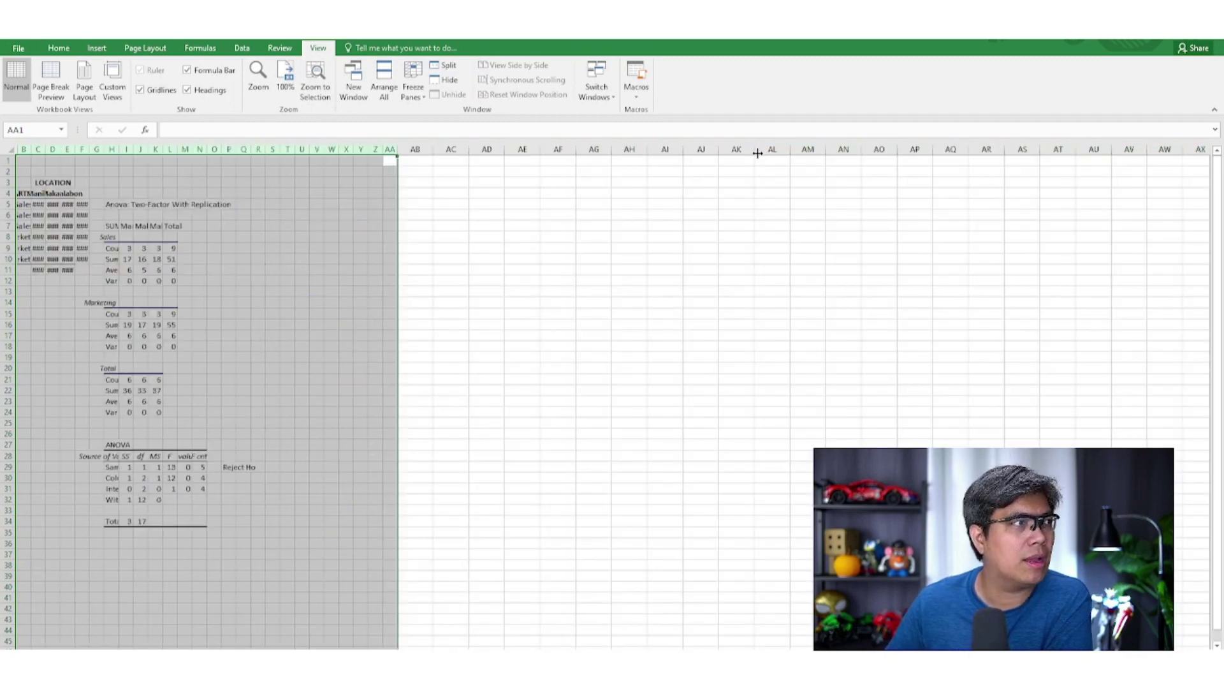
{"action": "key", "text": "ctrl+z"}
{"action": "left_click", "coordinate": [803, 194]}
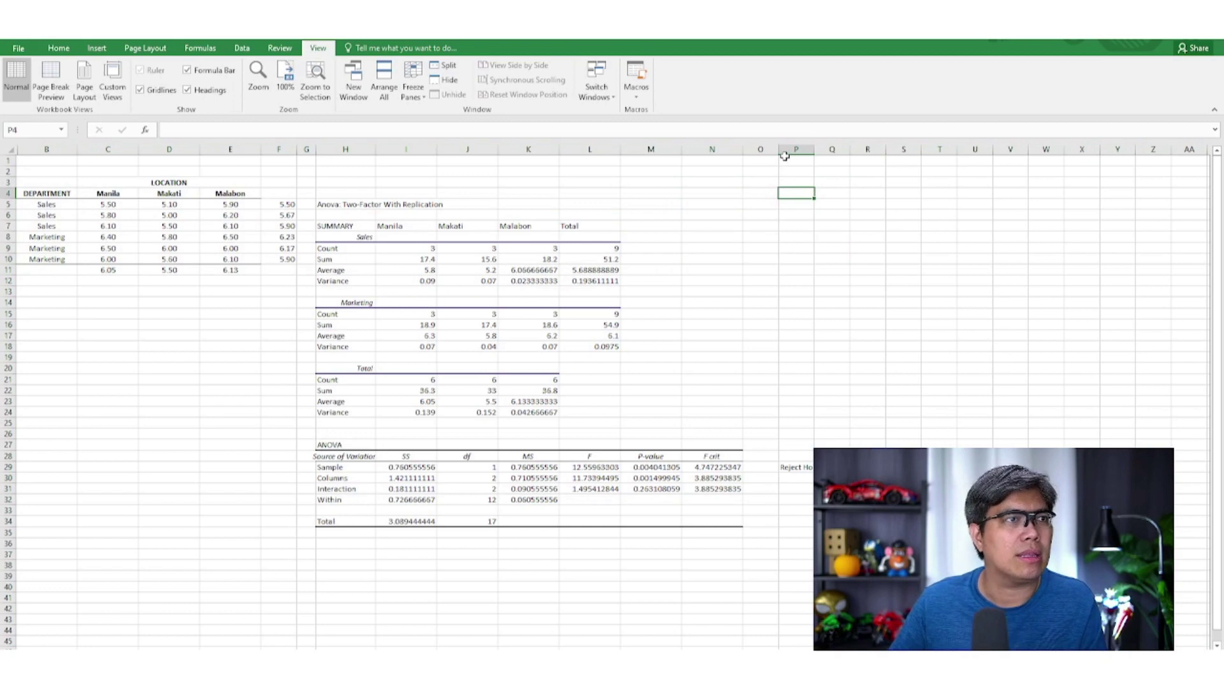
{"action": "left_click_drag", "start_coordinate": [784, 151], "coordinate": [760, 151]}
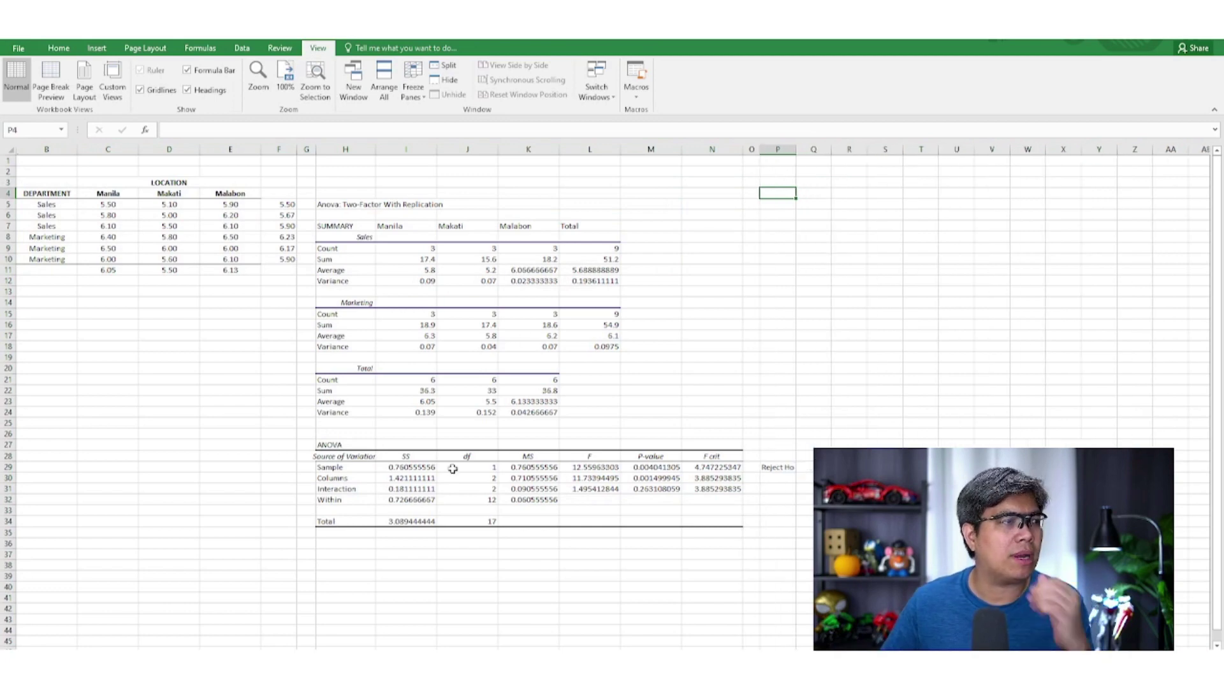
Write Reject Ho in P30 beside the Columns row after checking its p-value.
{"action": "left_click_drag", "start_coordinate": [358, 478], "coordinate": [669, 482]}
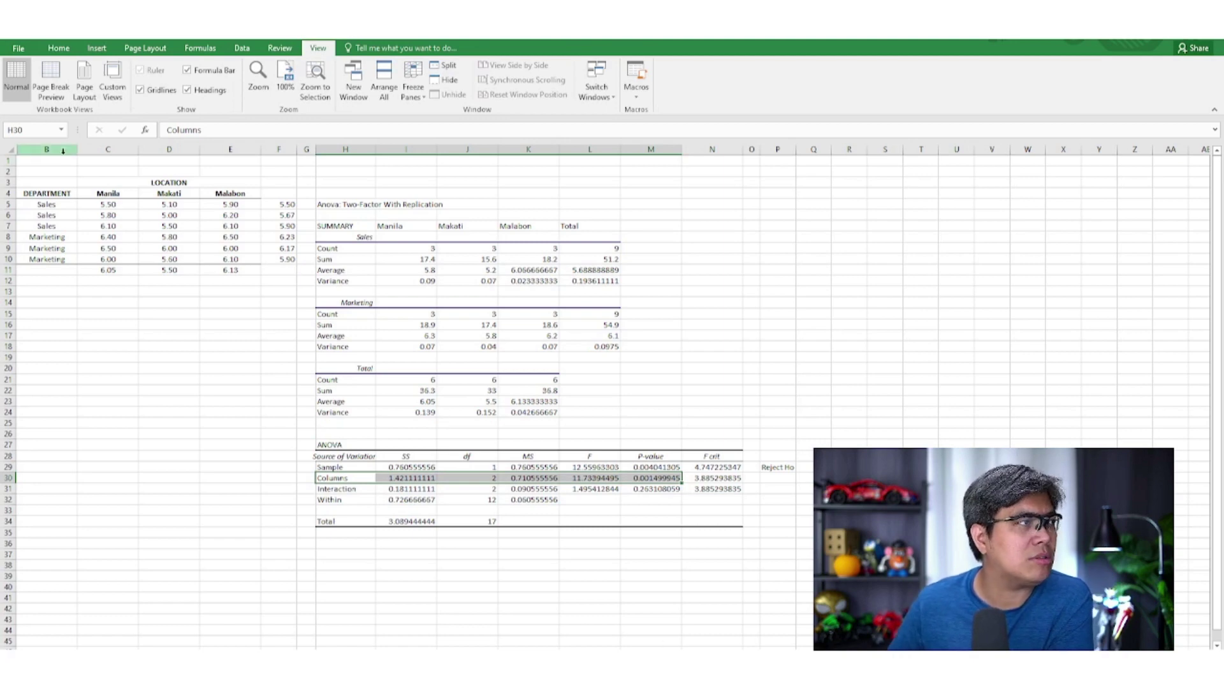
{"action": "left_click", "coordinate": [109, 270]}
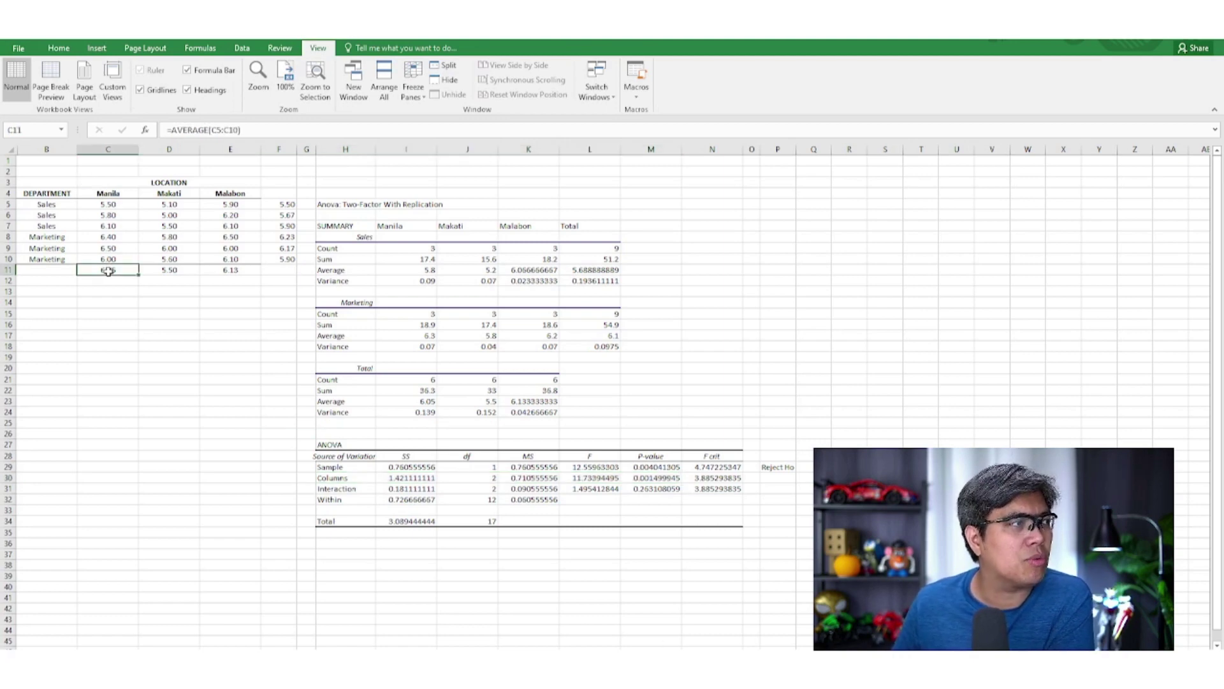
{"action": "left_click_drag", "start_coordinate": [108, 270], "coordinate": [220, 270]}
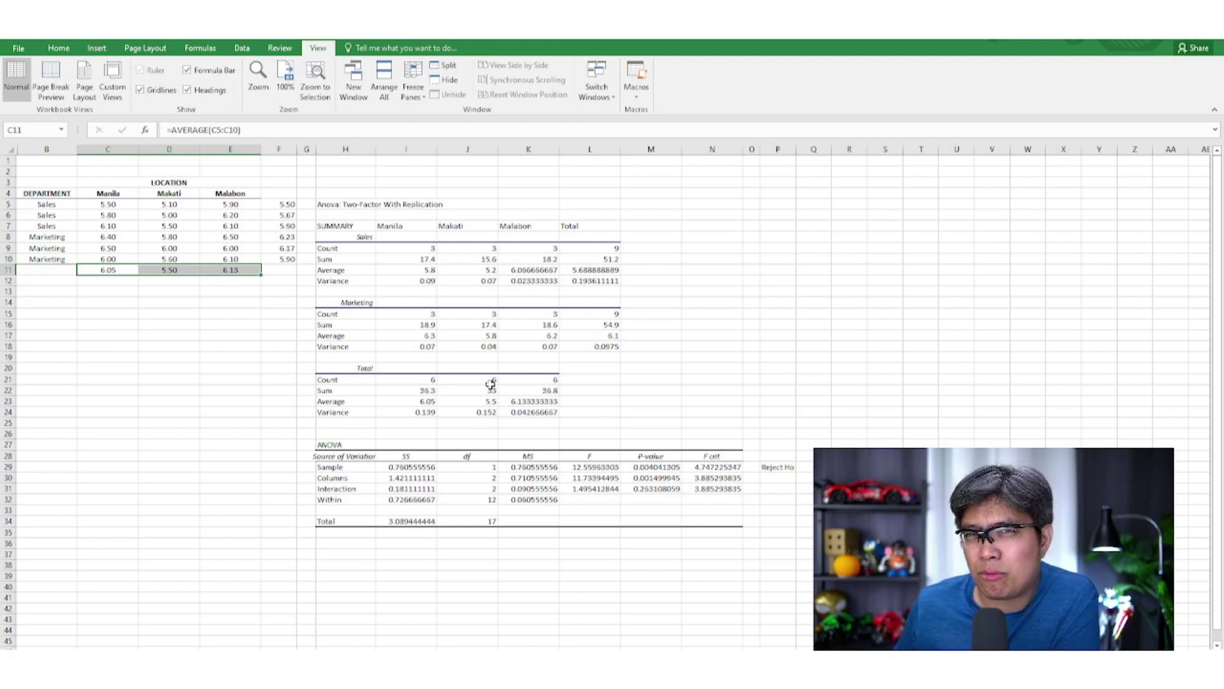
{"action": "left_click", "coordinate": [649, 480]}
{"action": "left_click", "coordinate": [781, 477]}
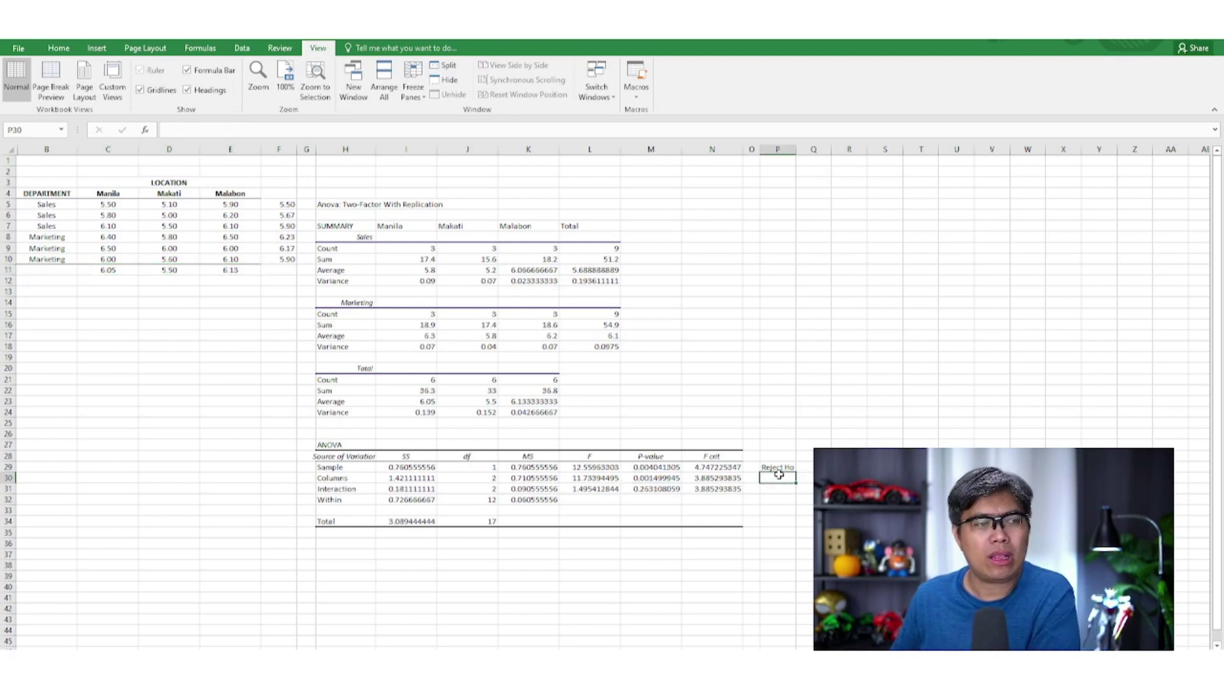
{"action": "type", "text": "R"}
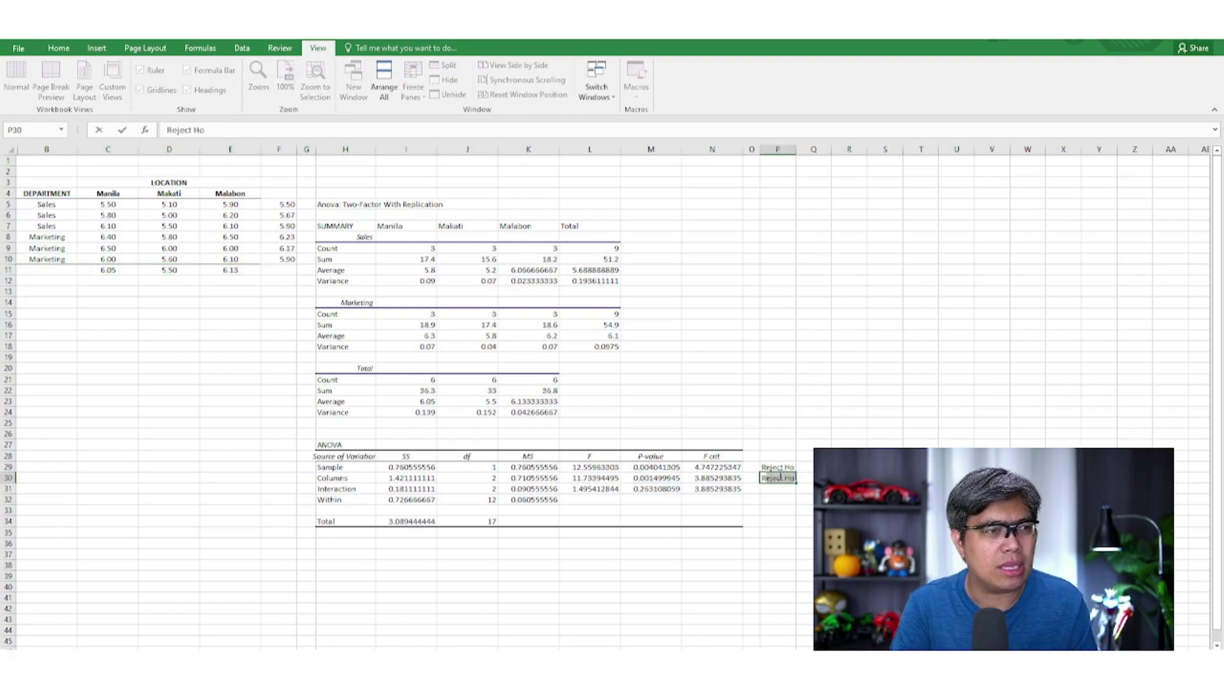
{"action": "type", "text": "eject ho"}
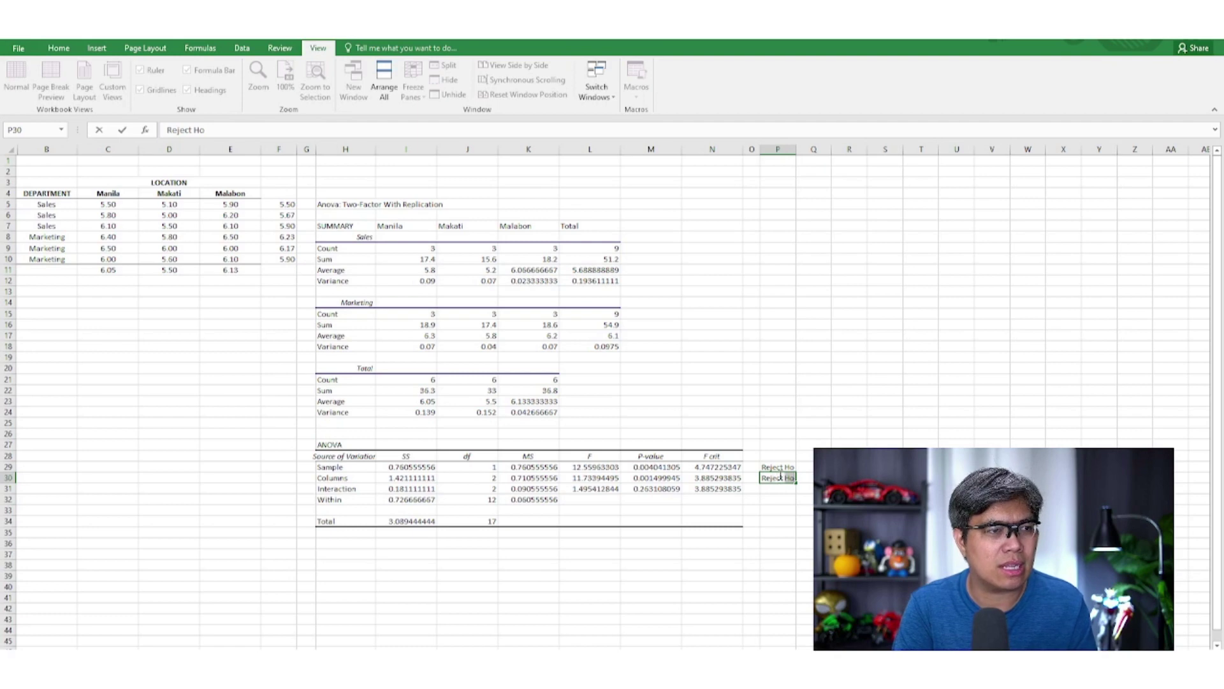
{"action": "key", "text": "BackSpace"}
{"action": "key", "text": "BackSpace"}
{"action": "key", "text": "BackSpace"}
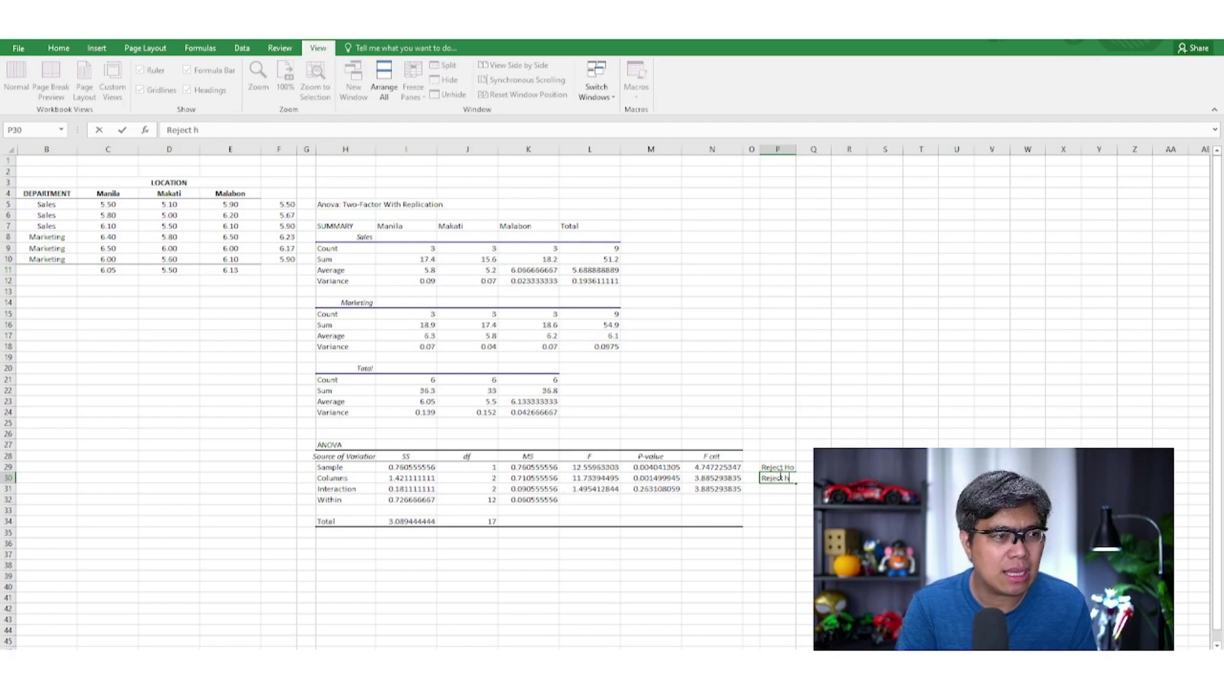
{"action": "key", "text": "Return"}
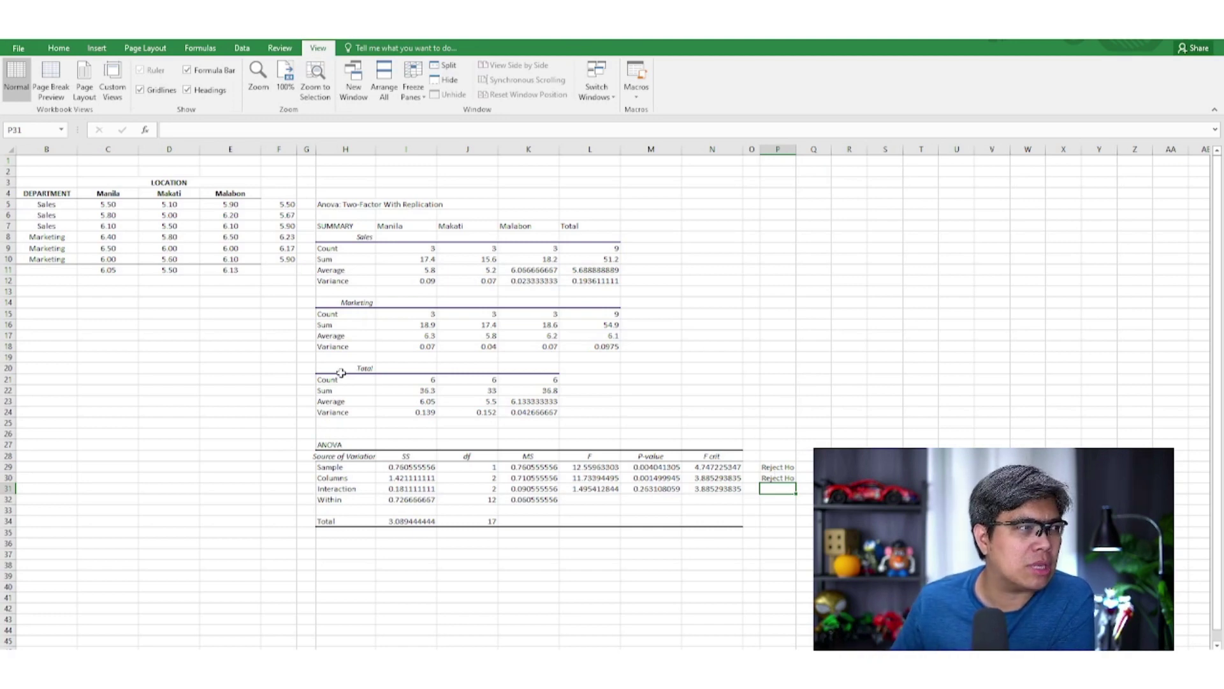
{"action": "left_click_drag", "start_coordinate": [339, 369], "coordinate": [538, 414]}
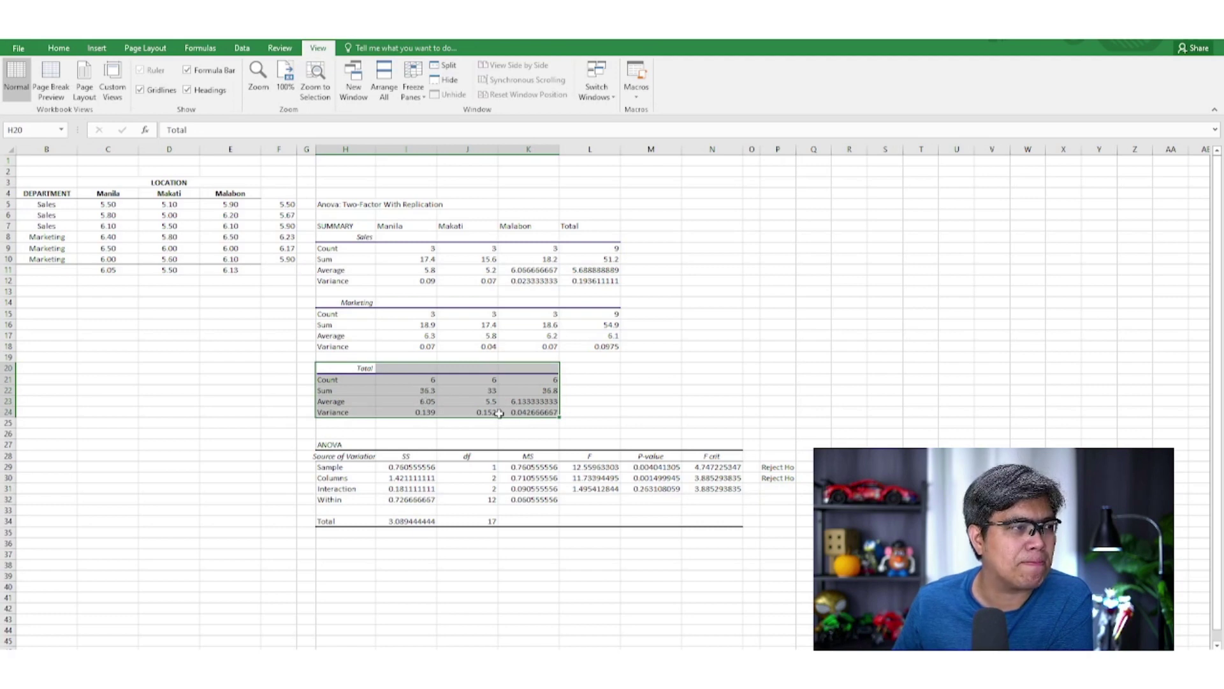
Fill the Interaction P-value 0.263108059 in M31 with yellow.
{"action": "left_click_drag", "start_coordinate": [337, 488], "coordinate": [644, 489]}
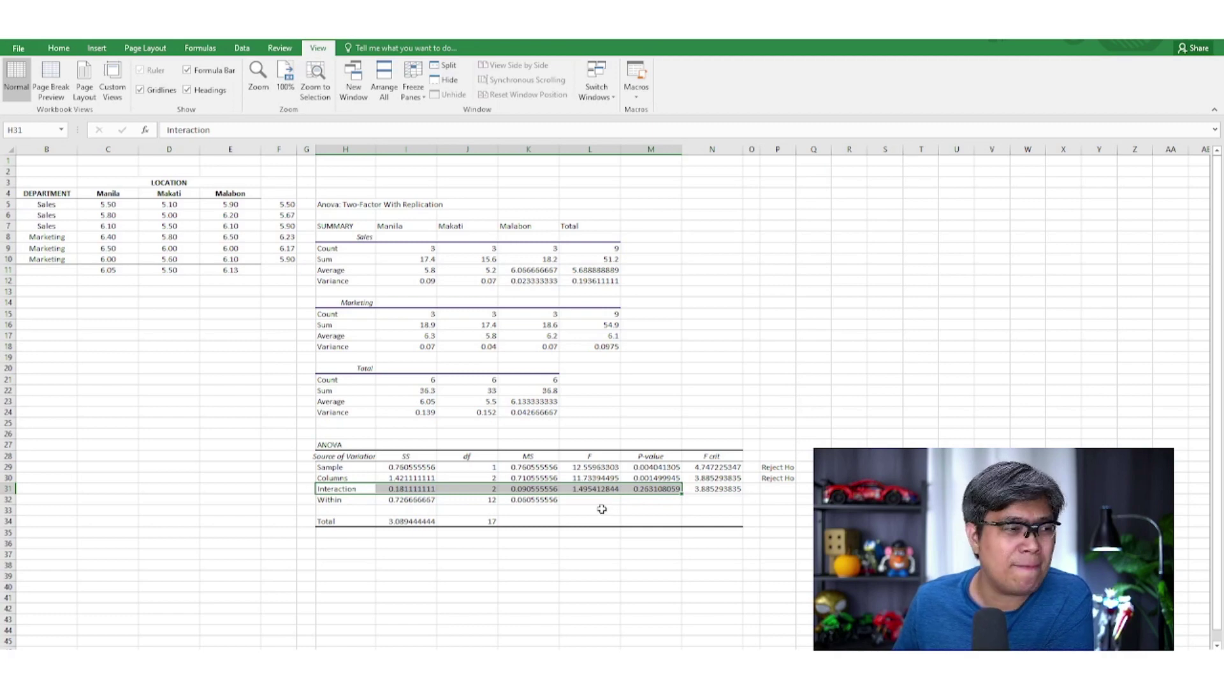
{"action": "left_click", "coordinate": [647, 489]}
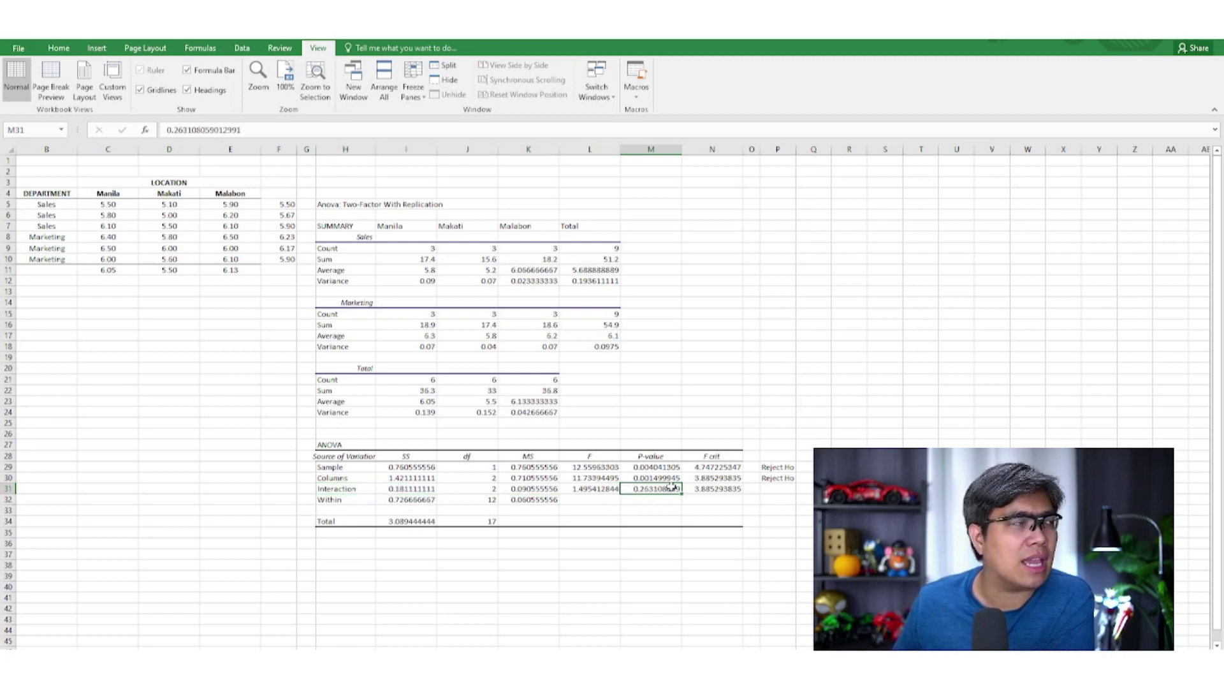
{"action": "left_click", "coordinate": [58, 49]}
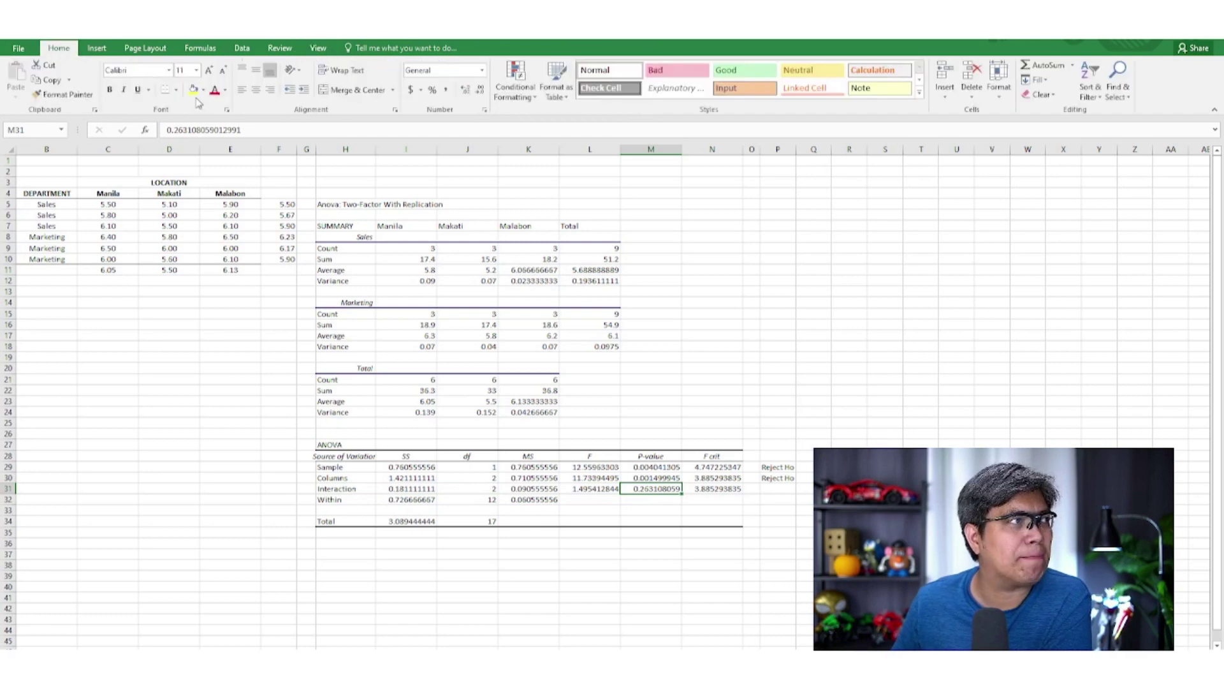
{"action": "left_click", "coordinate": [193, 90]}
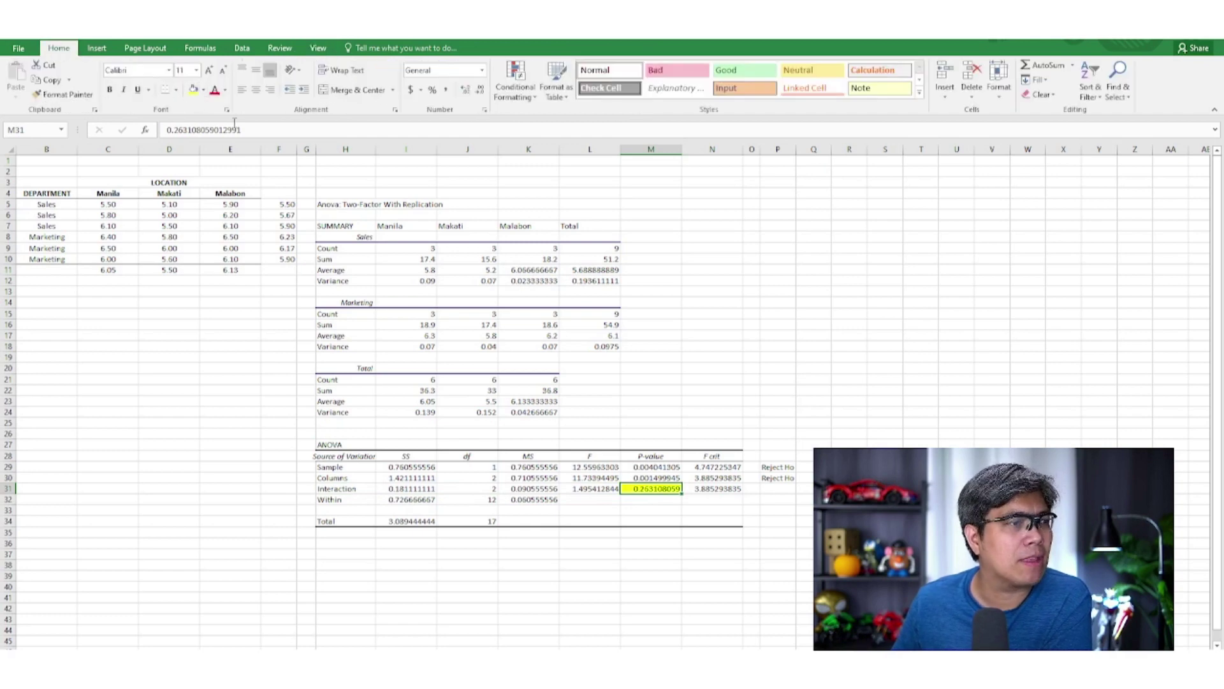
Write Do not Reject Ho in P31 beside the Interaction row.
{"action": "left_click", "coordinate": [783, 489]}
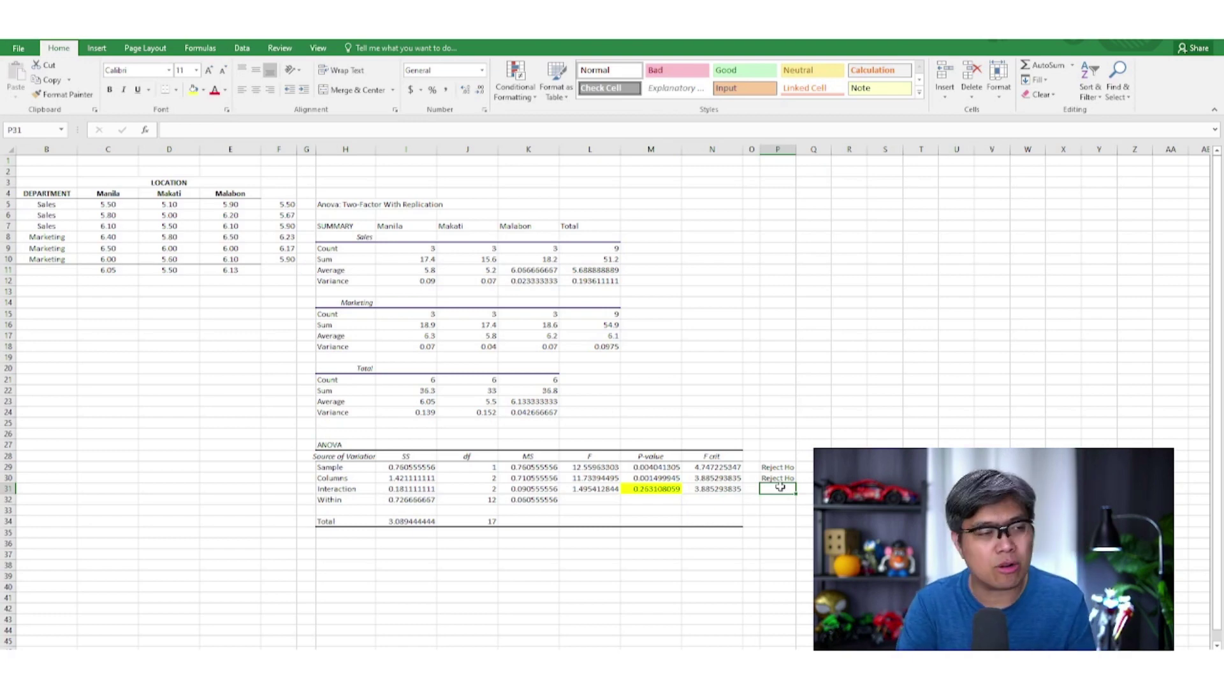
{"action": "type", "text": "Do not R"}
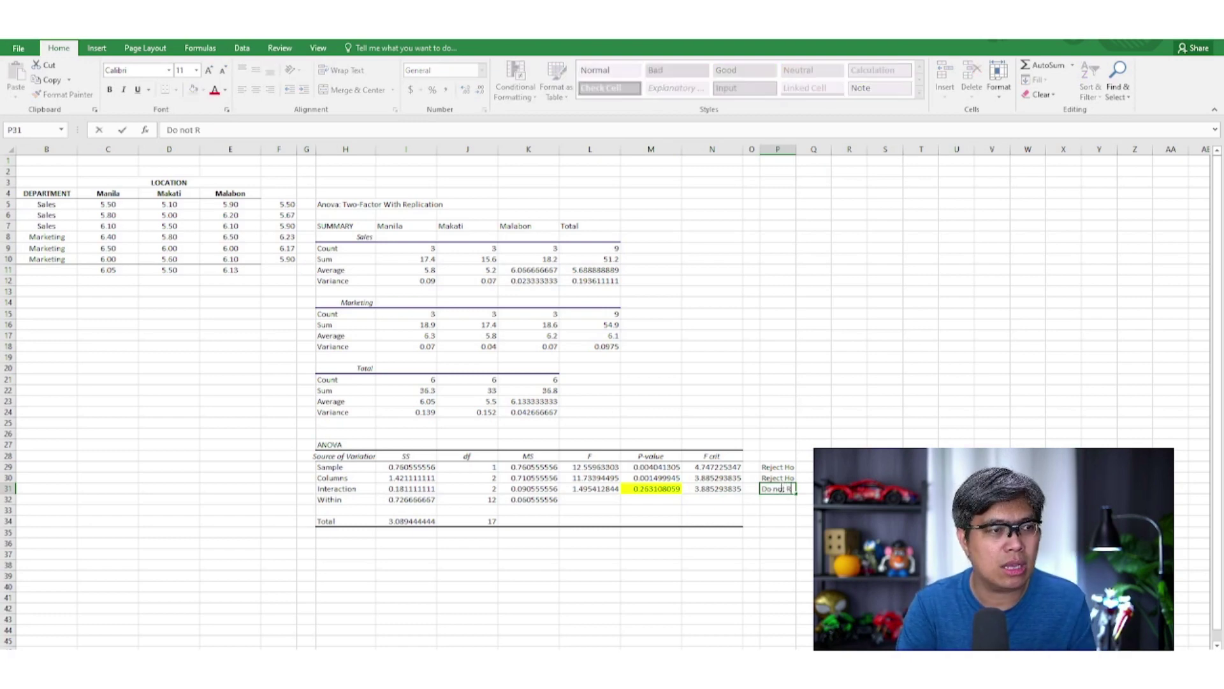
{"action": "type", "text": "eject H"}
{"action": "key", "text": "Return"}
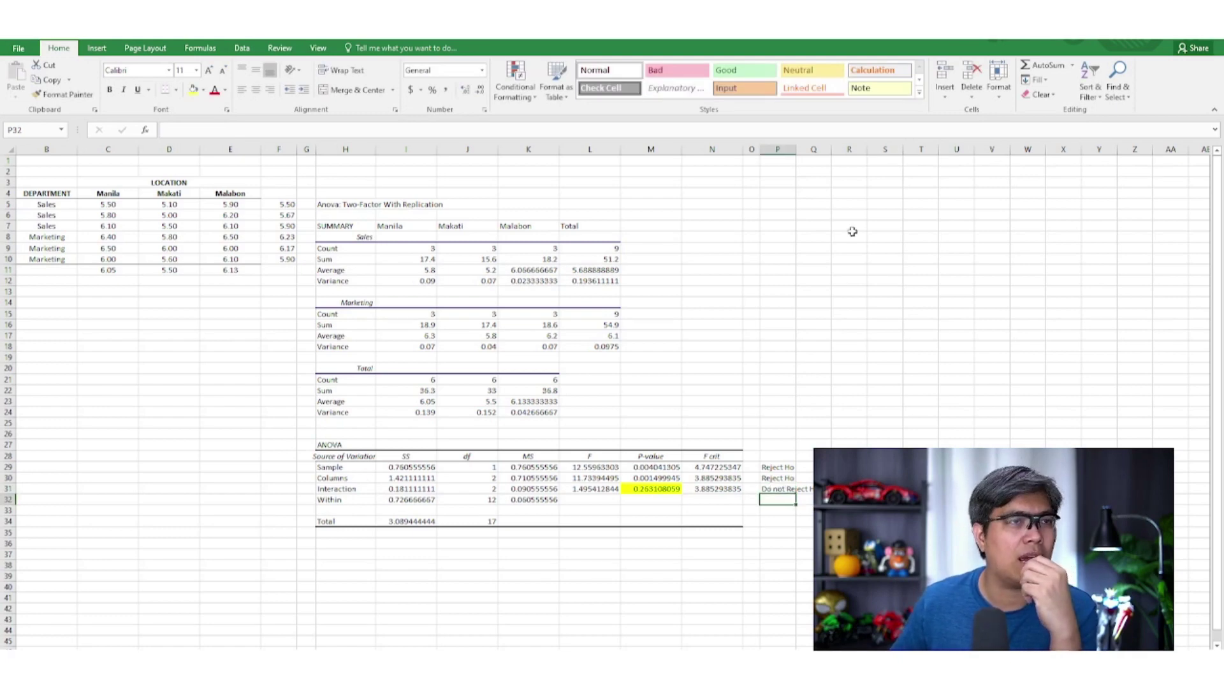
{"action": "mouse_move", "coordinate": [1202, 149]}
{"action": "left_mouse_down"}
{"action": "mouse_move", "coordinate": [128, 130]}
{"action": "mouse_move", "coordinate": [123, 114]}
{"action": "mouse_move", "coordinate": [22, 146]}
{"action": "left_mouse_up"}
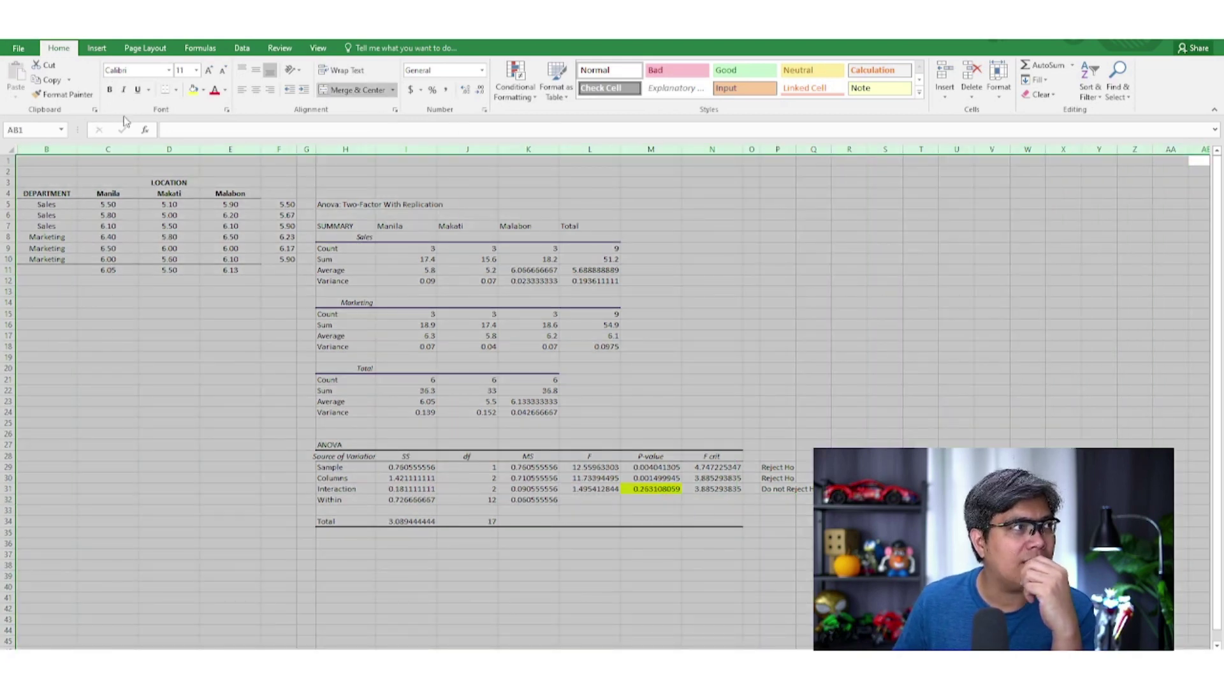
Narrow the blank column O between the ANOVA table and the conclusions in column P.
{"action": "left_click", "coordinate": [318, 48]}
{"action": "left_click", "coordinate": [317, 73]}
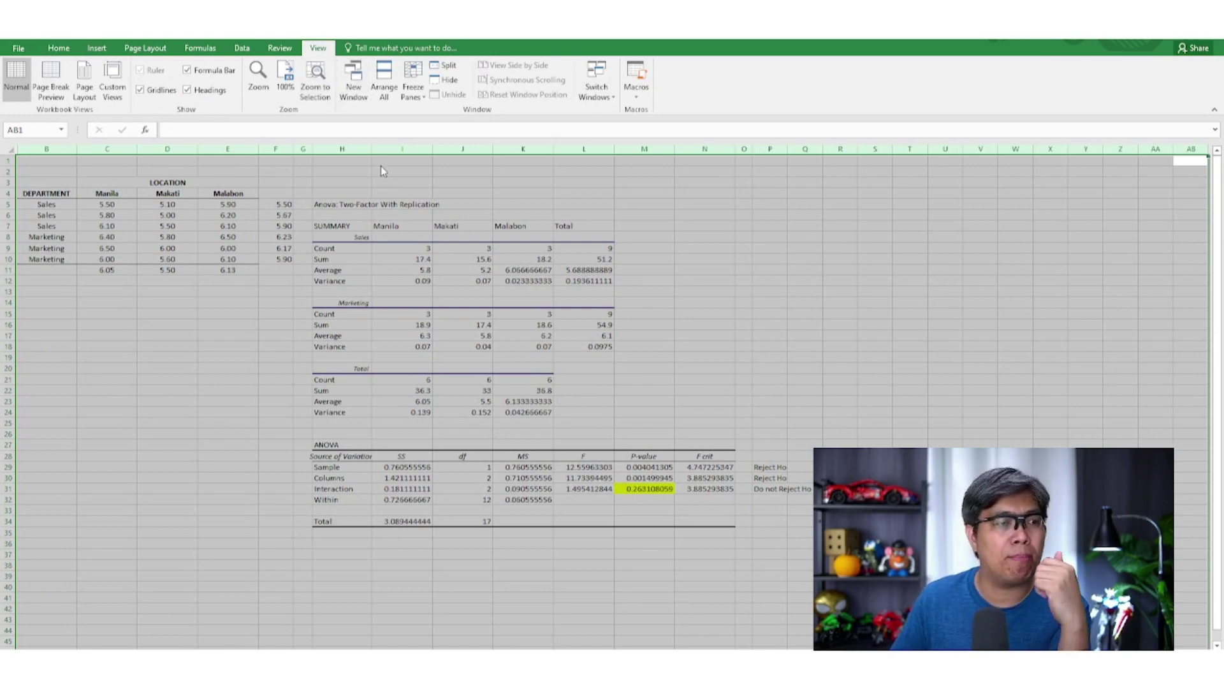
{"action": "left_click", "coordinate": [745, 149]}
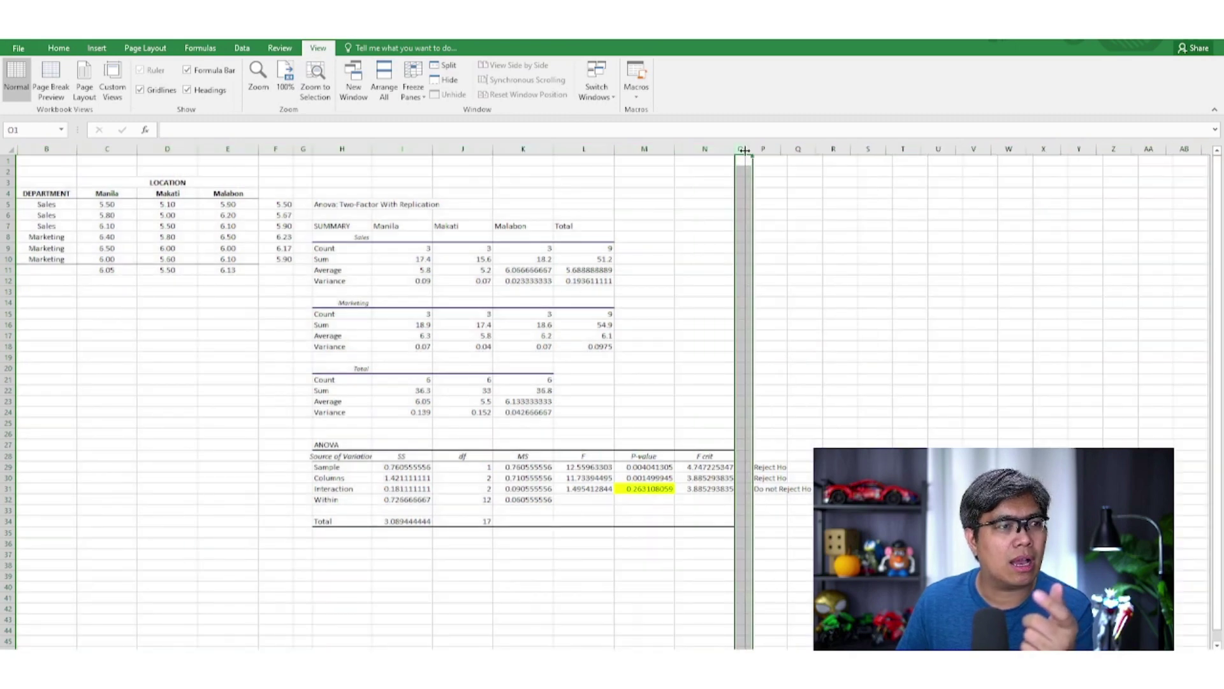
{"action": "left_click_drag", "start_coordinate": [749, 151], "coordinate": [744, 151]}
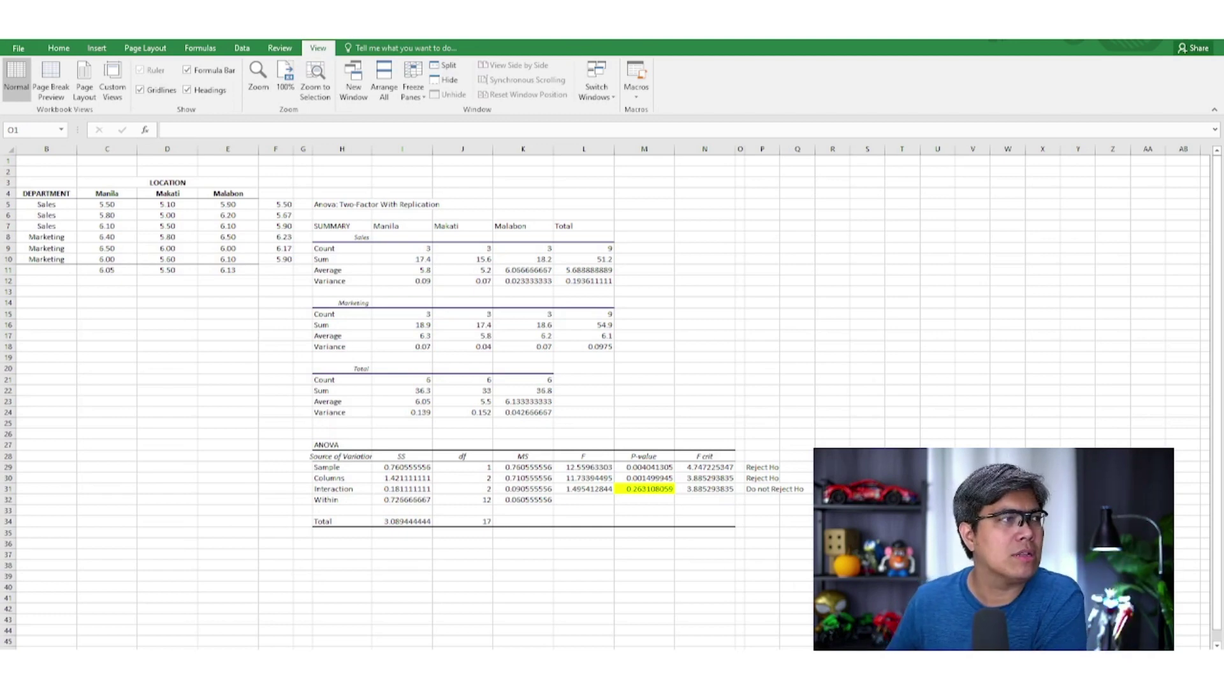
{"action": "left_click_drag", "start_coordinate": [523, 148], "coordinate": [19, 149]}
Zoom to columns A–K and apply the Green-White colour scale to the scores in C5:E10.
{"action": "left_click", "coordinate": [315, 80]}
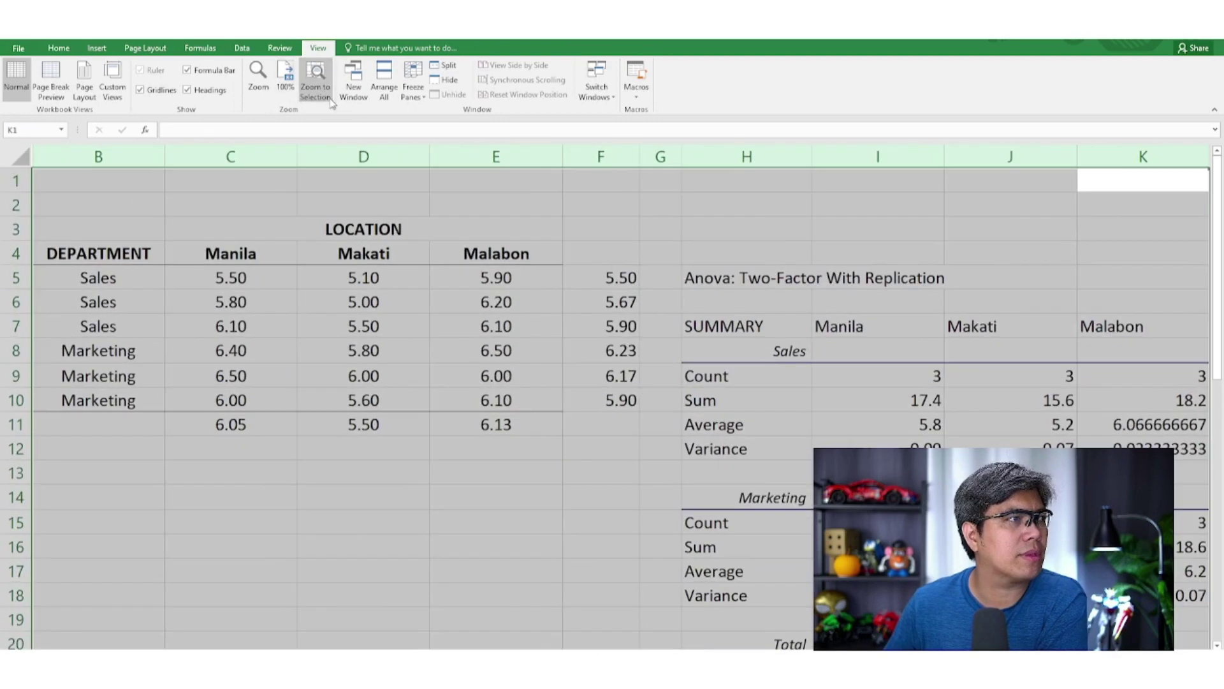
{"action": "left_click", "coordinate": [1142, 180]}
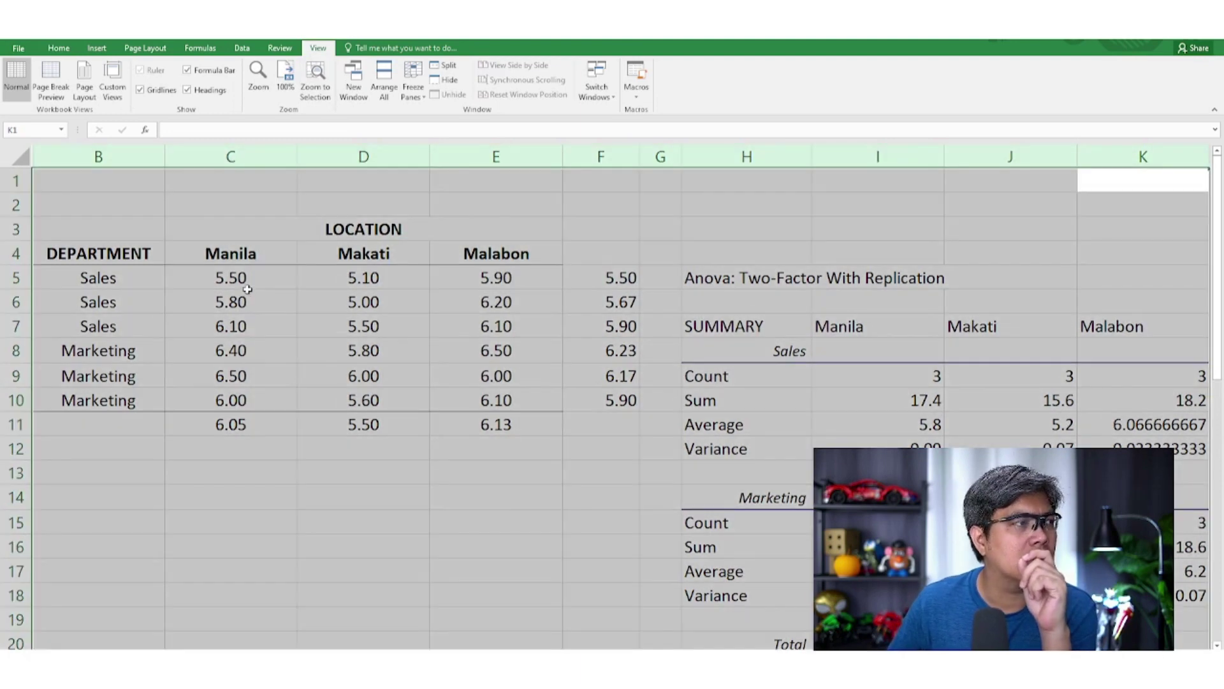
{"action": "left_click_drag", "start_coordinate": [231, 280], "coordinate": [476, 395]}
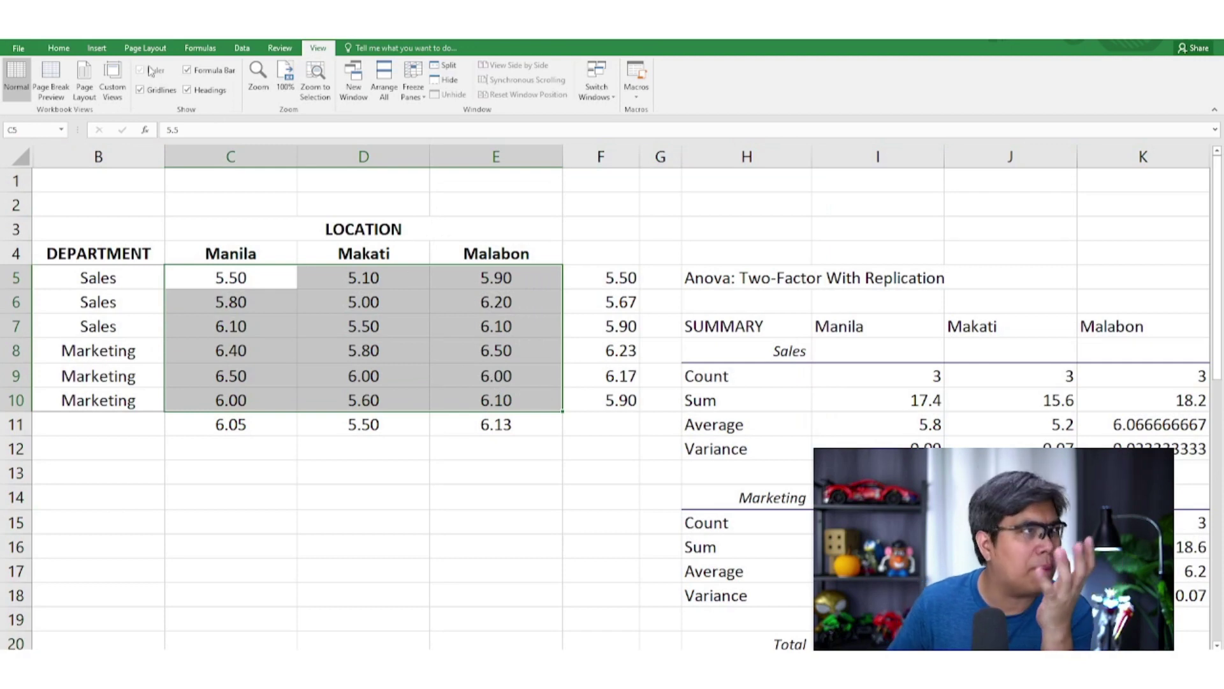
{"action": "left_click", "coordinate": [59, 48]}
{"action": "left_click", "coordinate": [504, 93]}
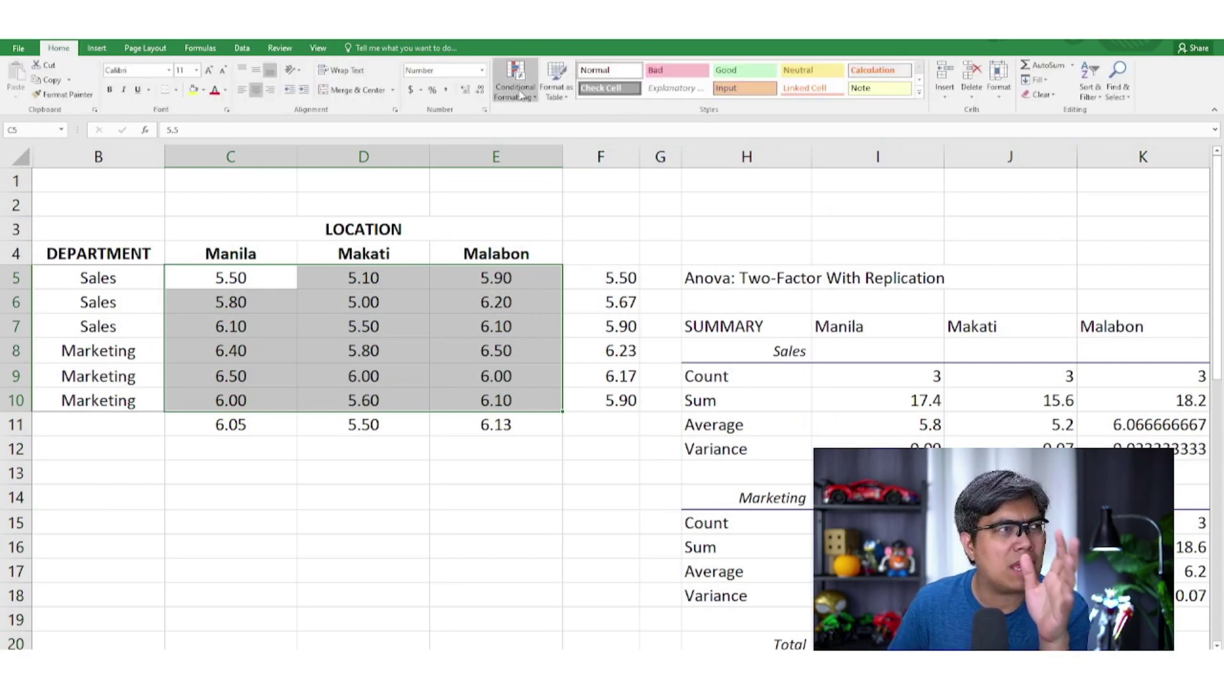
{"action": "left_click", "coordinate": [632, 255]}
{"action": "left_click", "coordinate": [436, 471]}
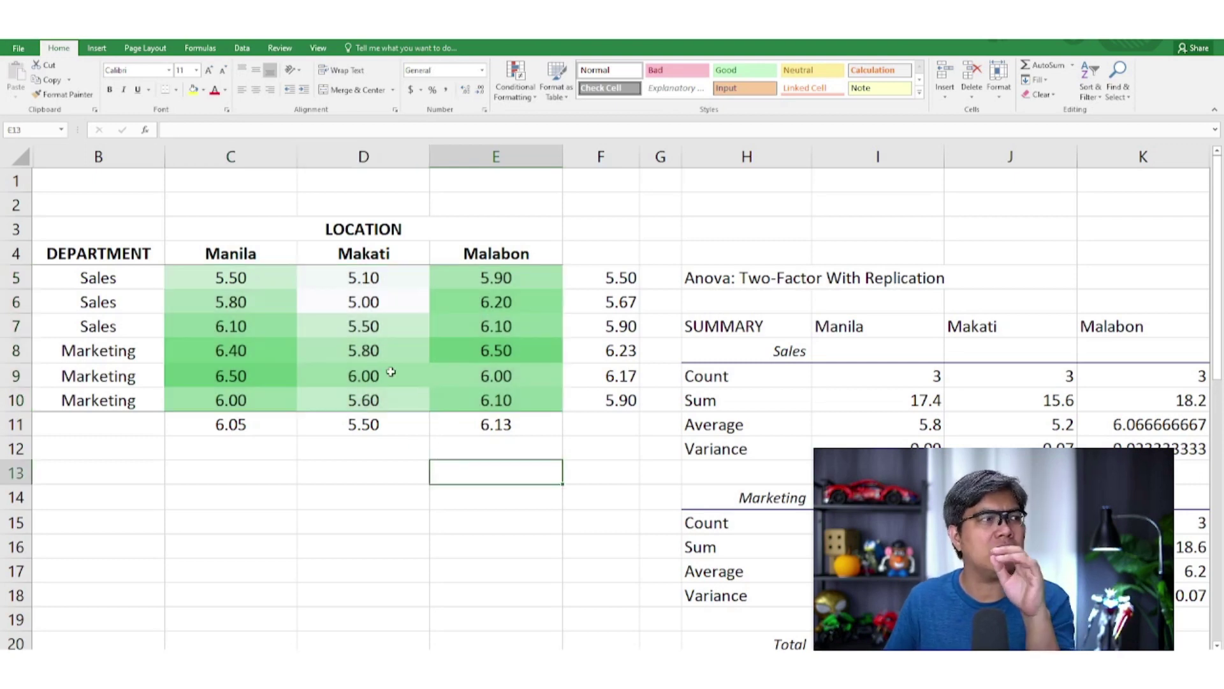
{"action": "left_click", "coordinate": [208, 278]}
{"action": "left_click_drag", "start_coordinate": [208, 279], "coordinate": [469, 325]}
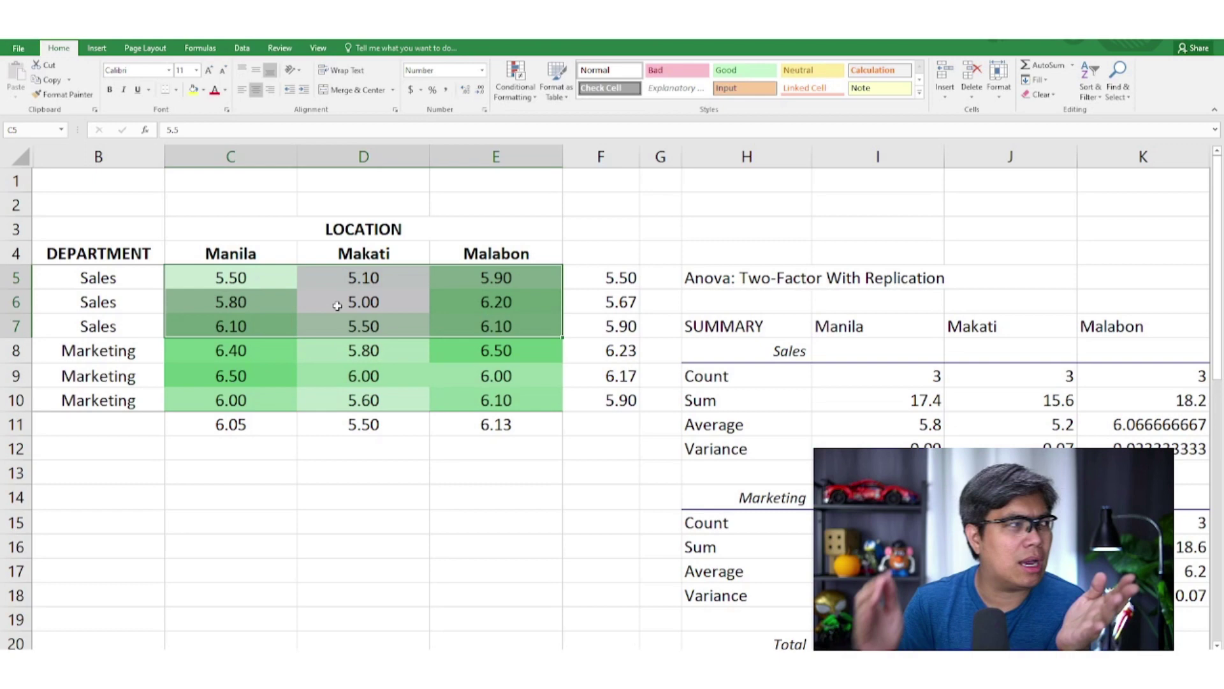
{"action": "left_click_drag", "start_coordinate": [350, 280], "coordinate": [354, 308]}
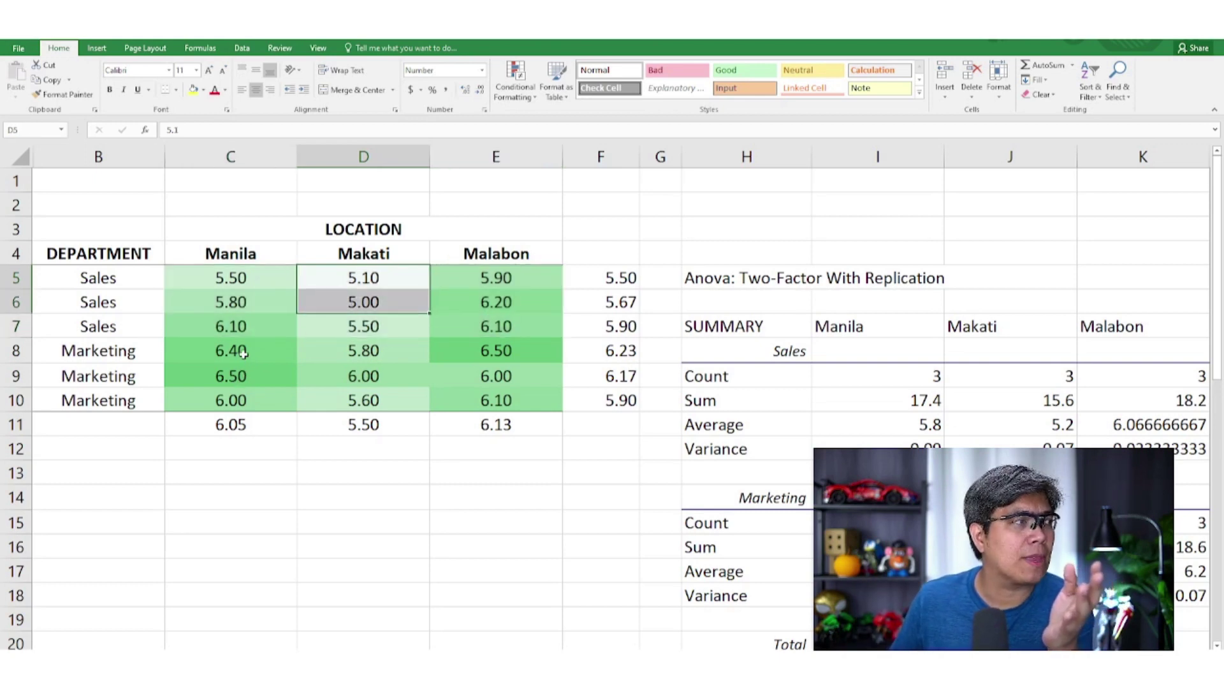
{"action": "left_click_drag", "start_coordinate": [243, 353], "coordinate": [253, 391]}
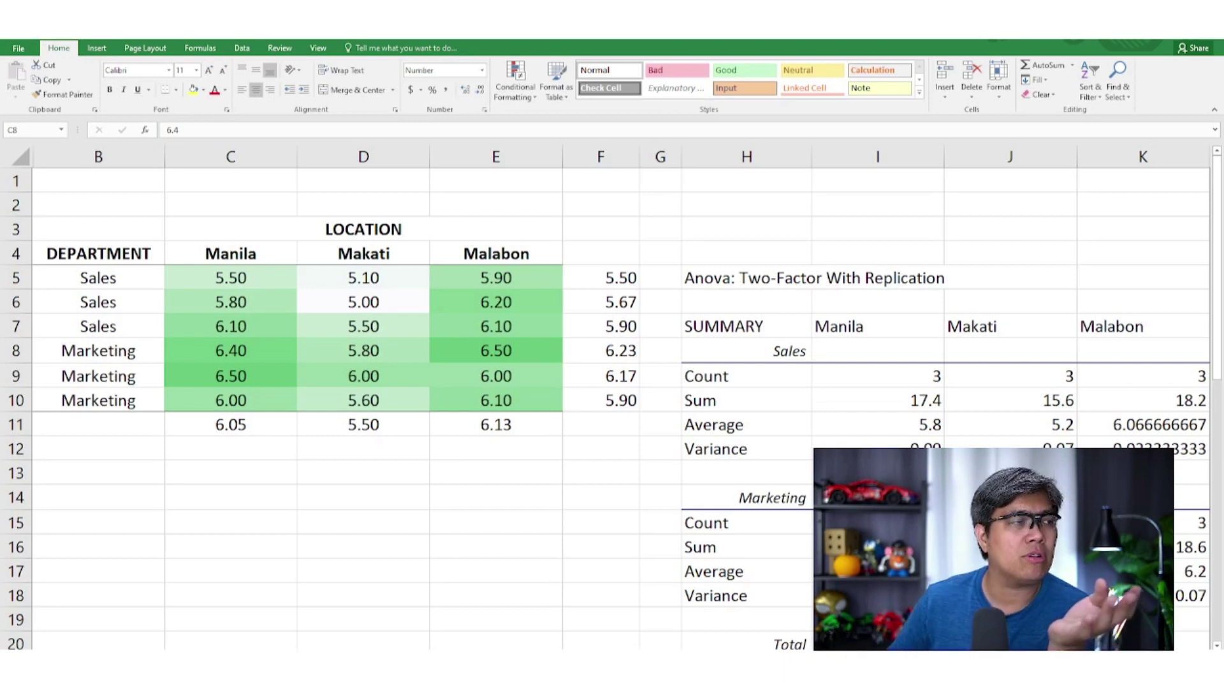
{"action": "left_click_drag", "start_coordinate": [231, 350], "coordinate": [231, 400]}
{"action": "left_click_drag", "start_coordinate": [364, 277], "coordinate": [375, 304]}
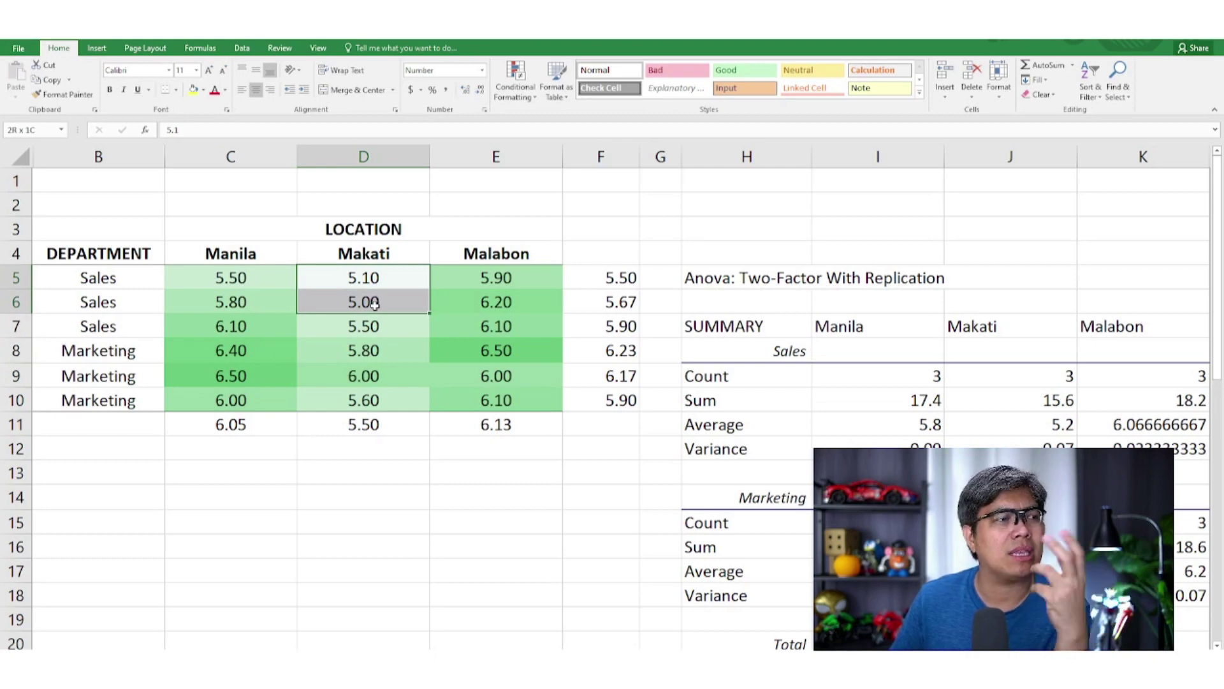
{"action": "left_click_drag", "start_coordinate": [375, 304], "coordinate": [376, 306]}
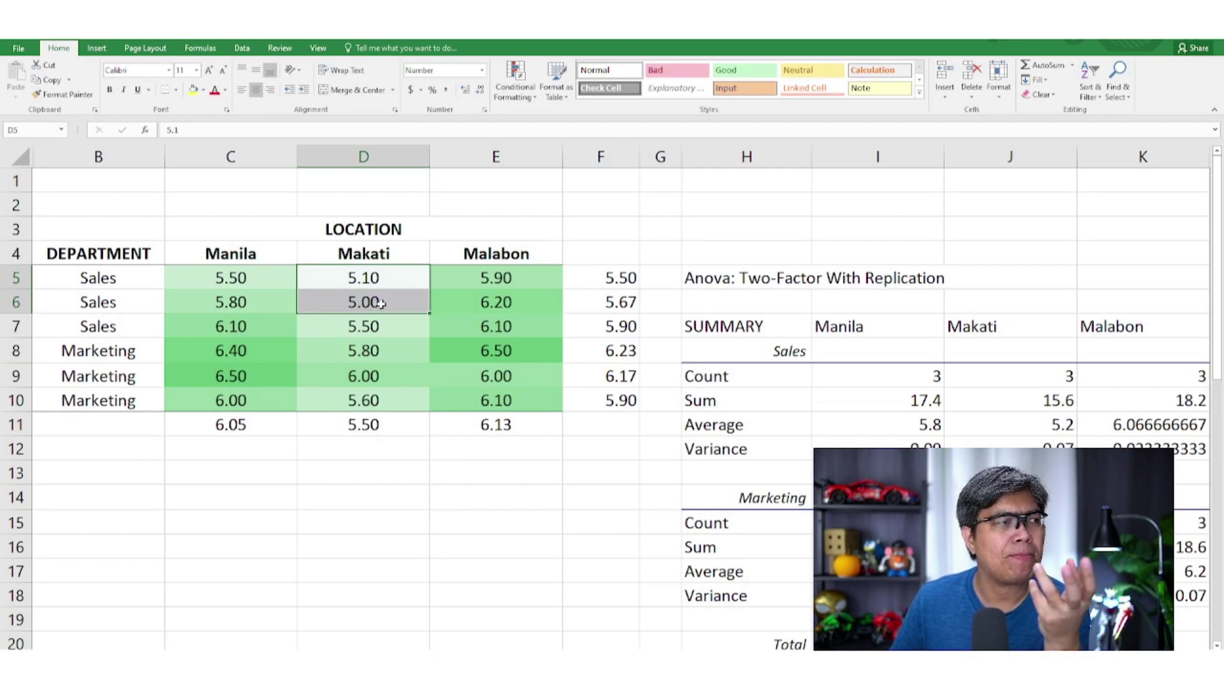
{"action": "left_click", "coordinate": [248, 351]}
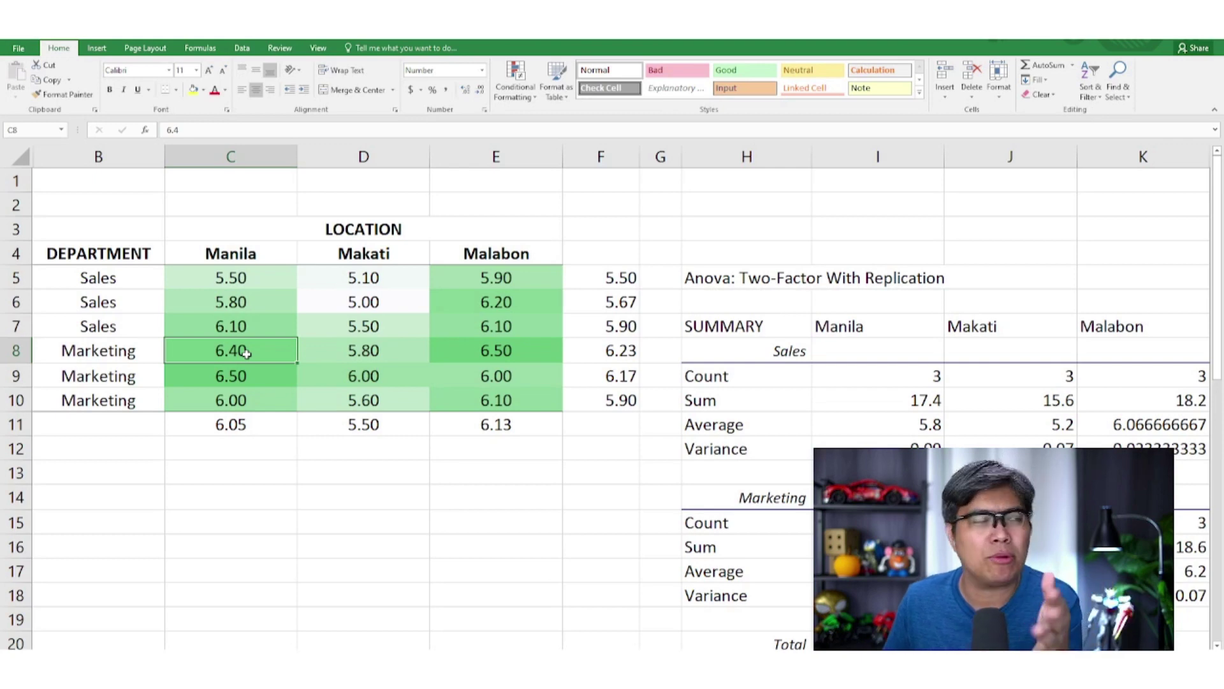
{"action": "left_click_drag", "start_coordinate": [247, 352], "coordinate": [247, 374]}
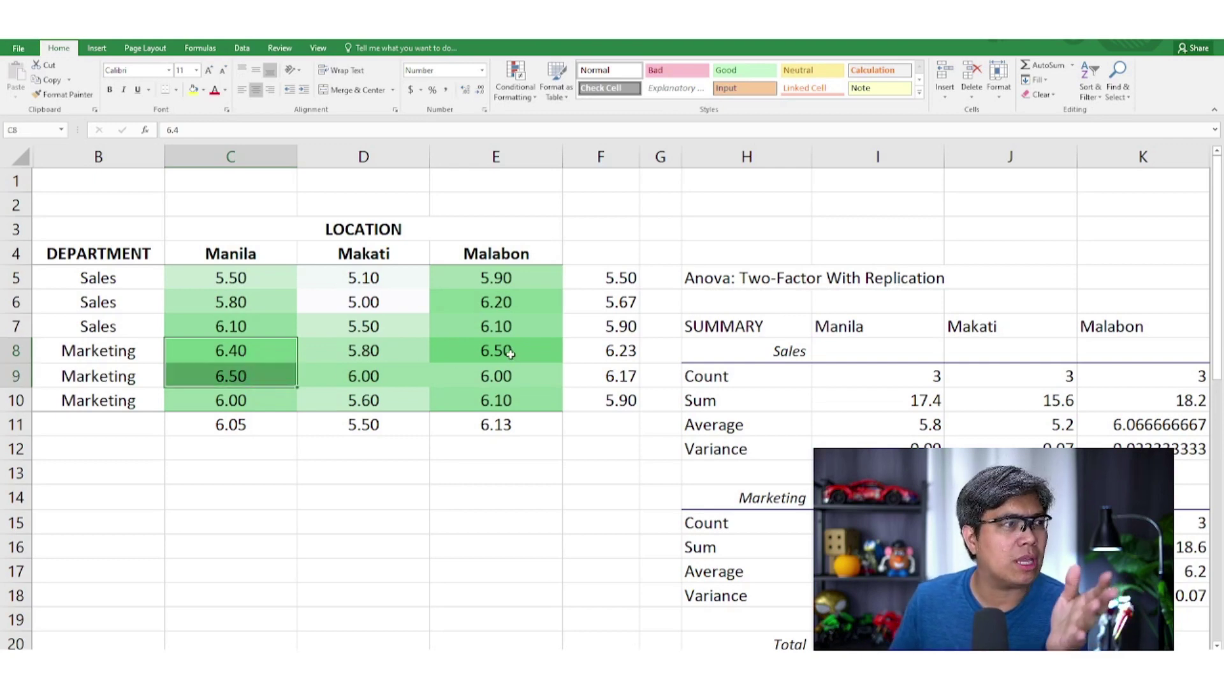